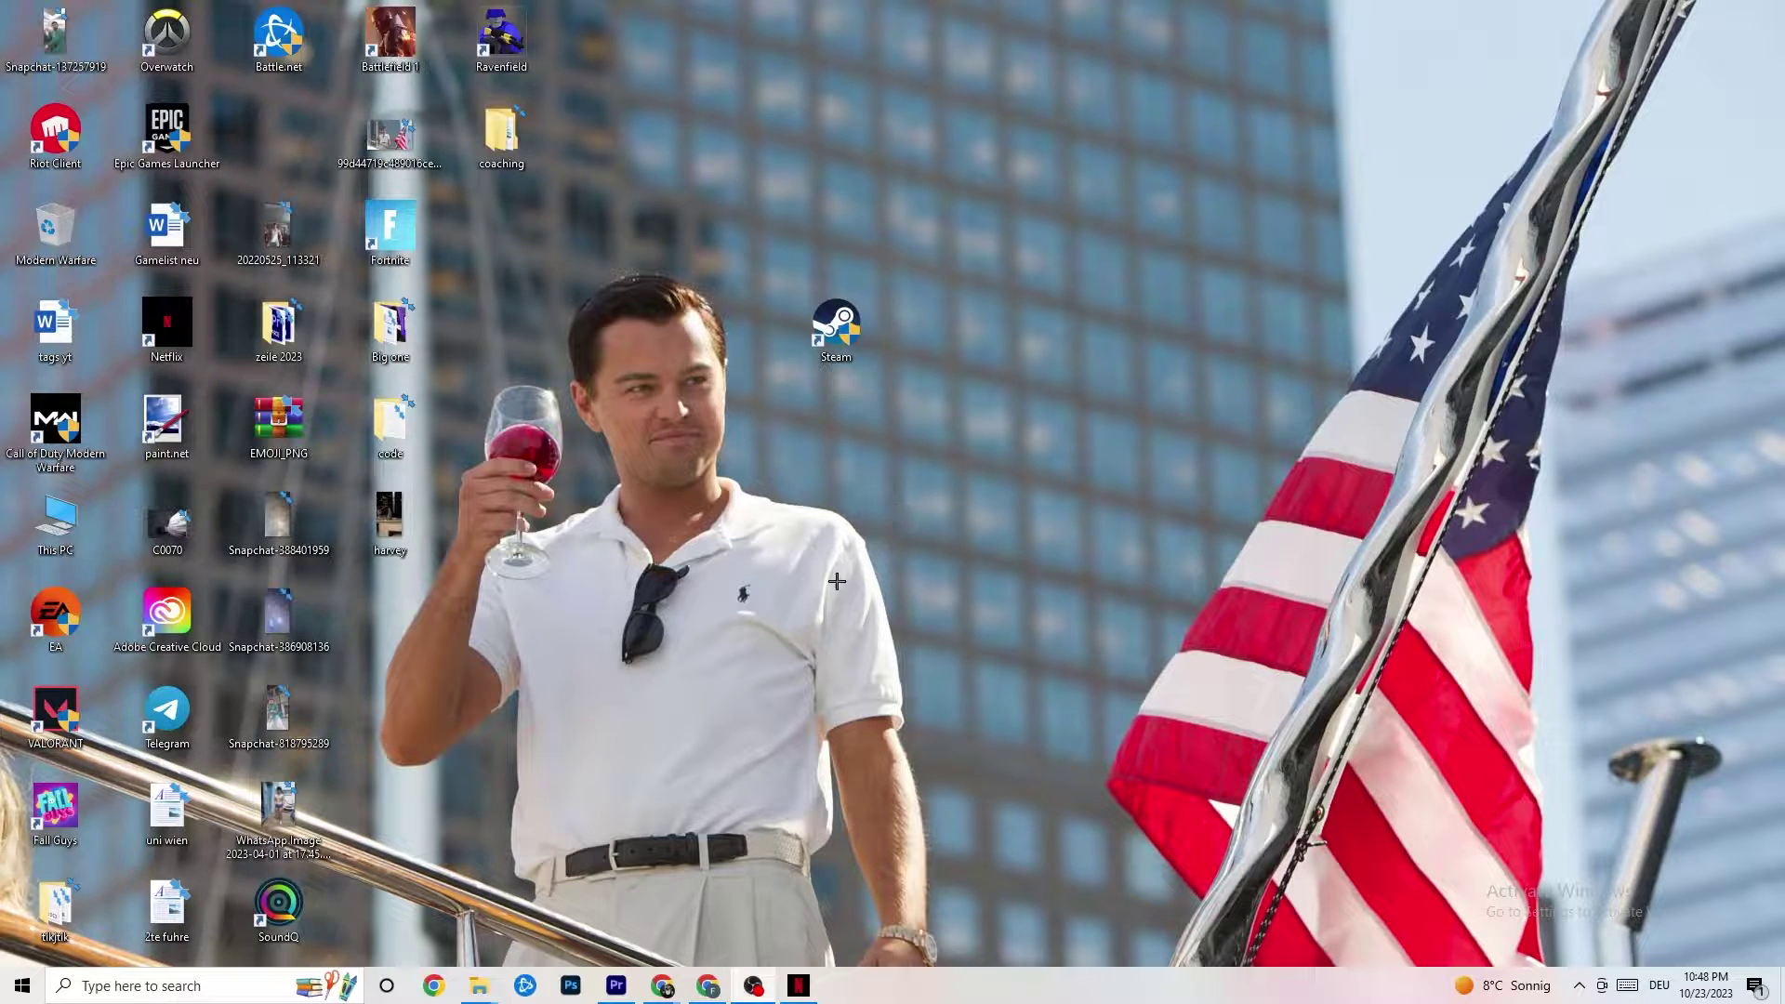
# Open the Update & Security settings, view the Windows Update and Troubleshoot pages, and minimize the settings window
pyautogui.click(2, 998)
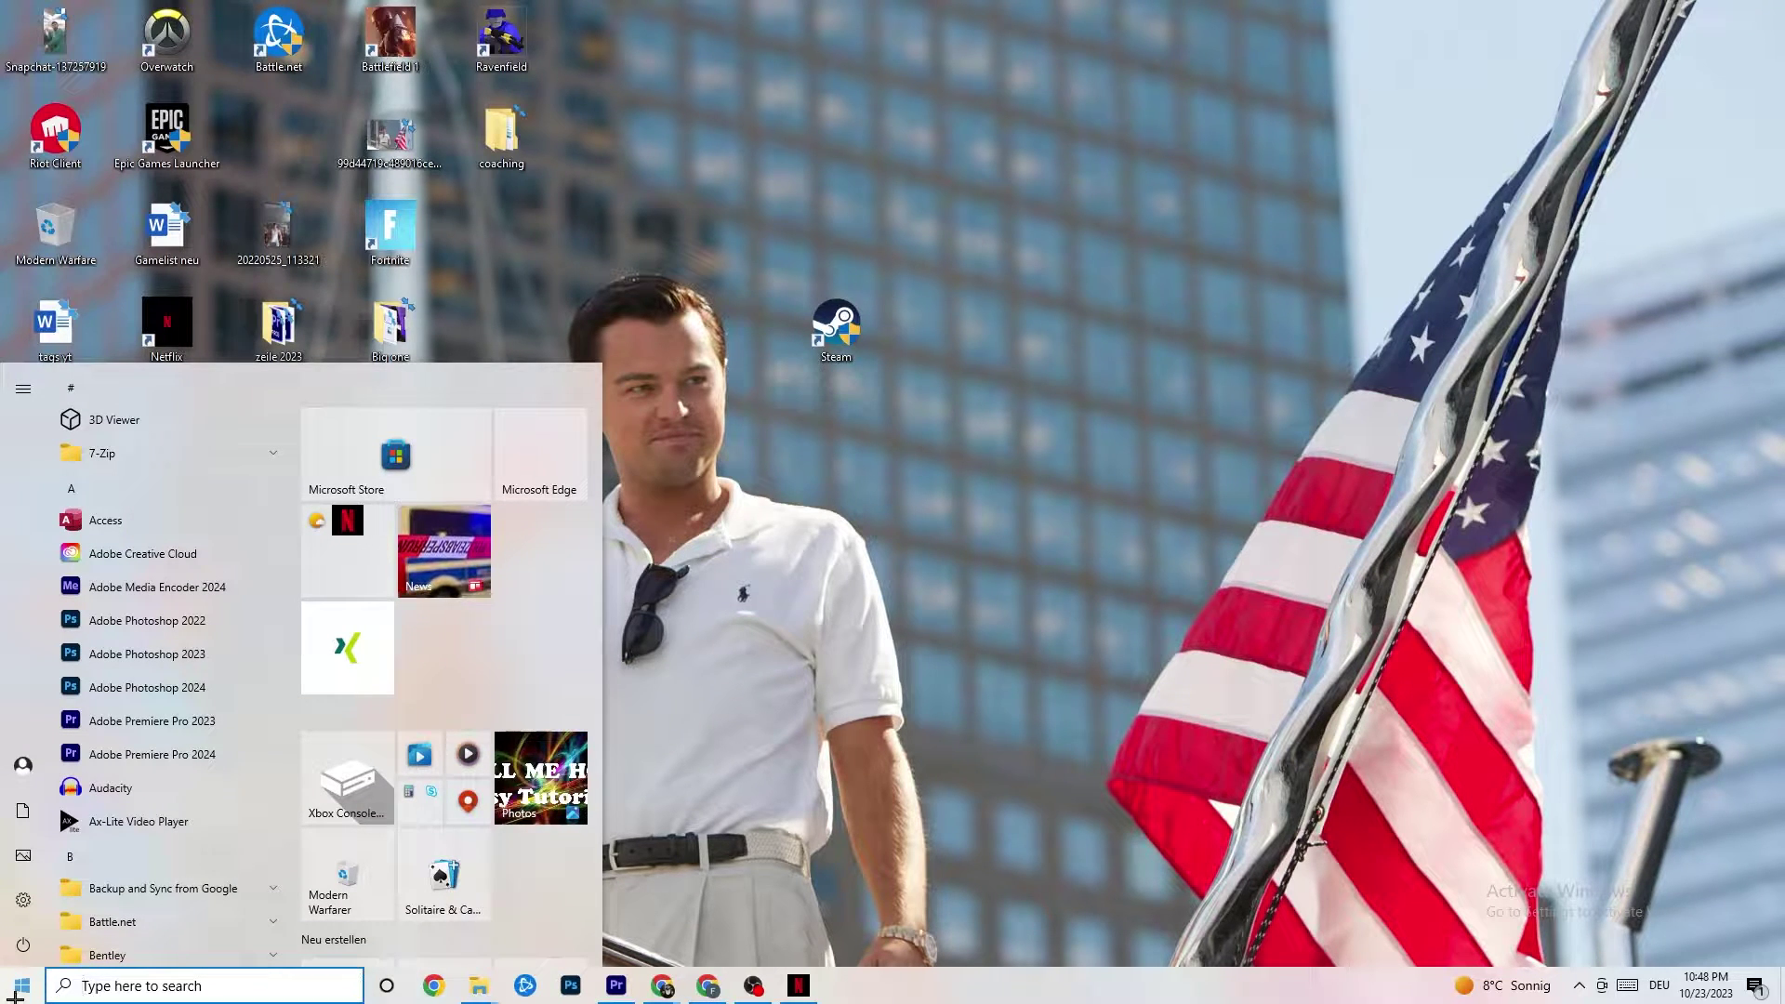
pyautogui.click(21, 900)
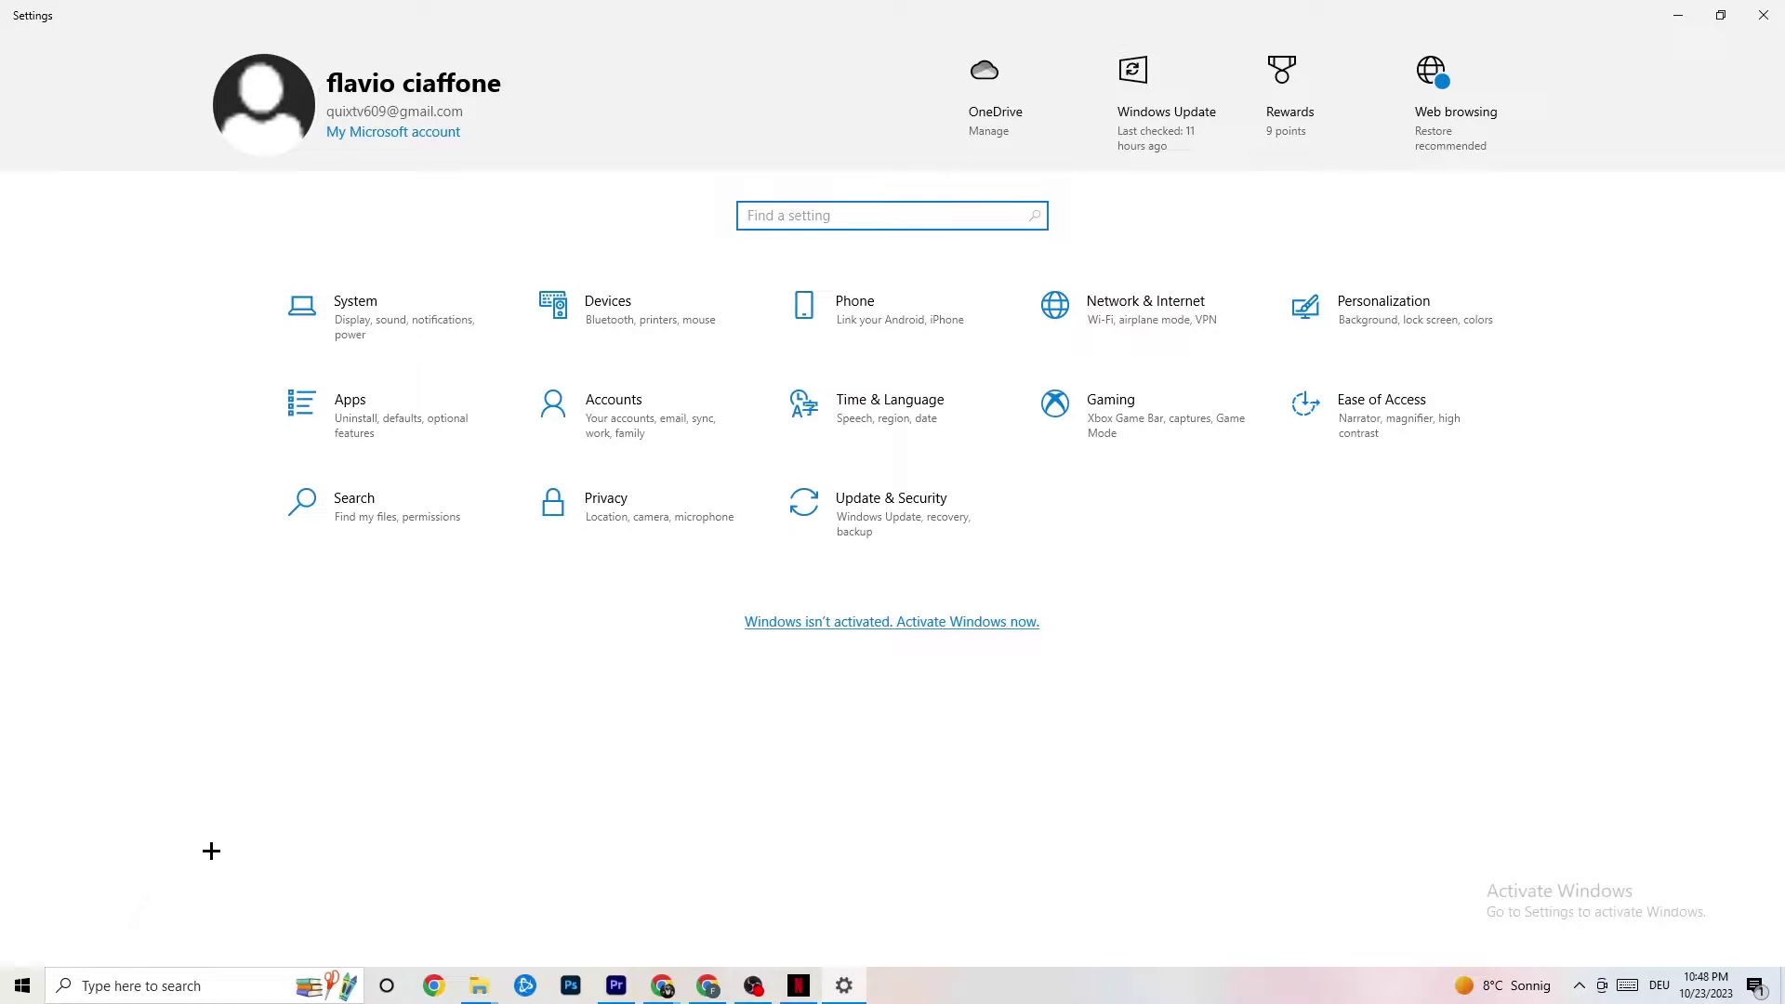
pyautogui.click(862, 536)
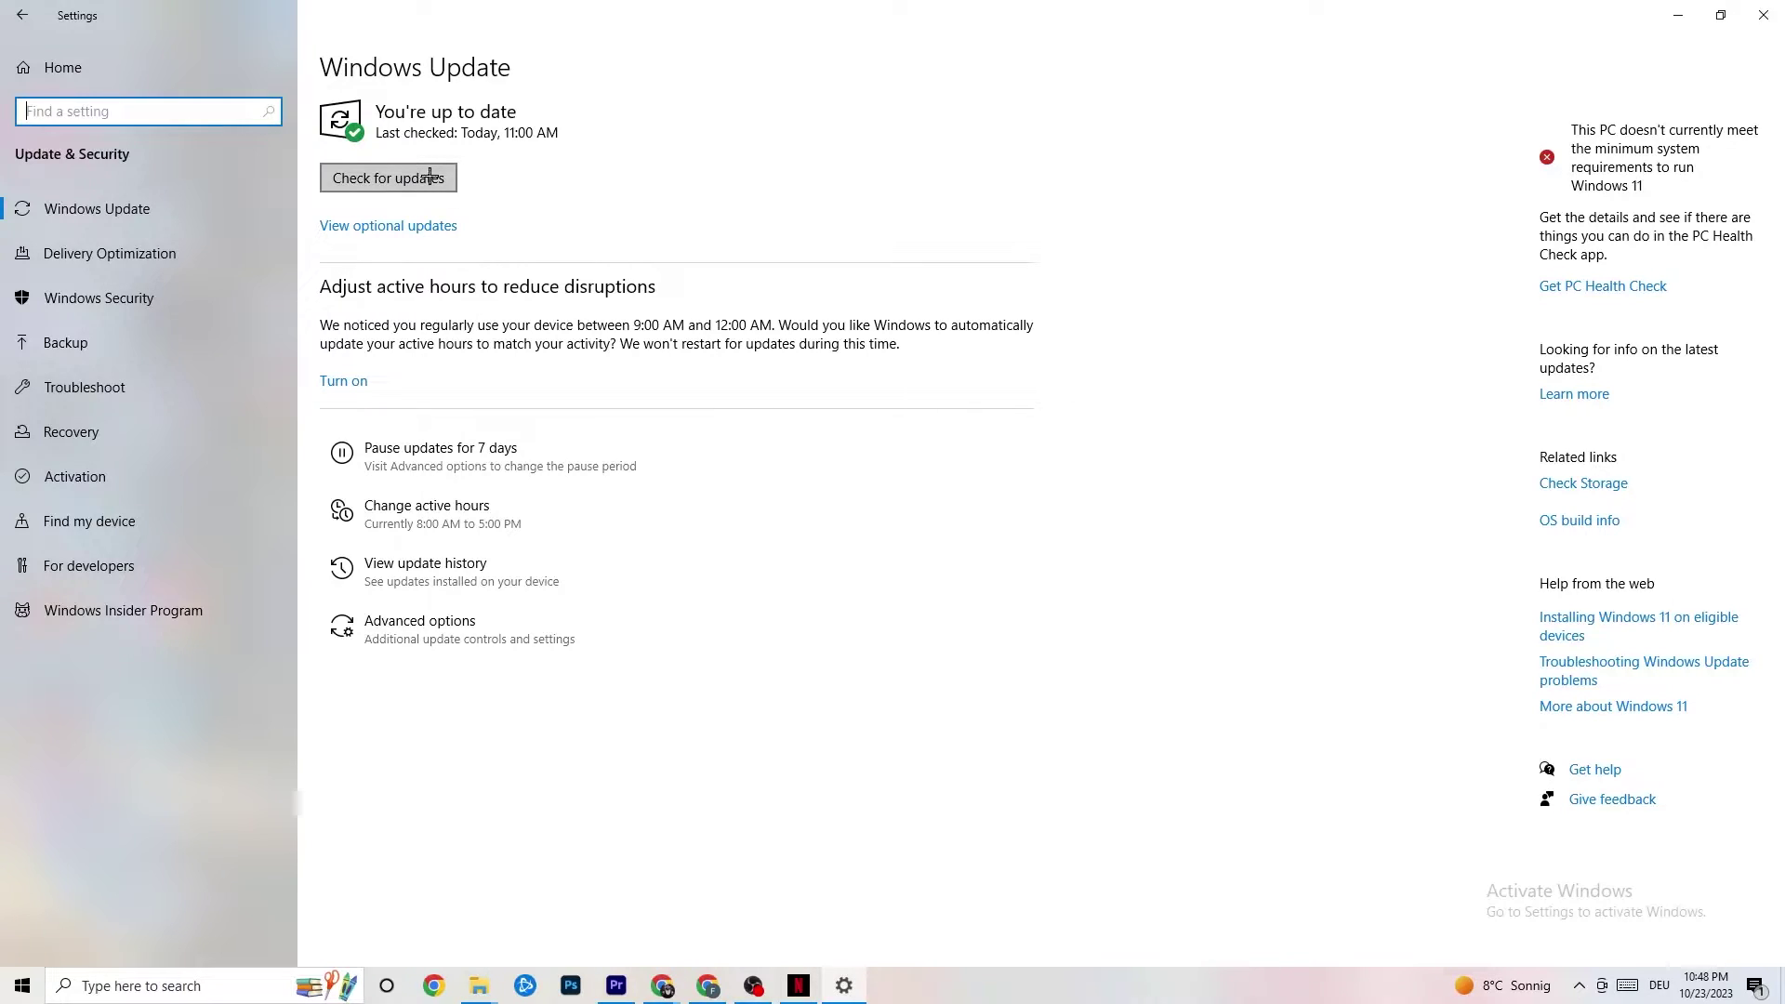
pyautogui.click(546, 122)
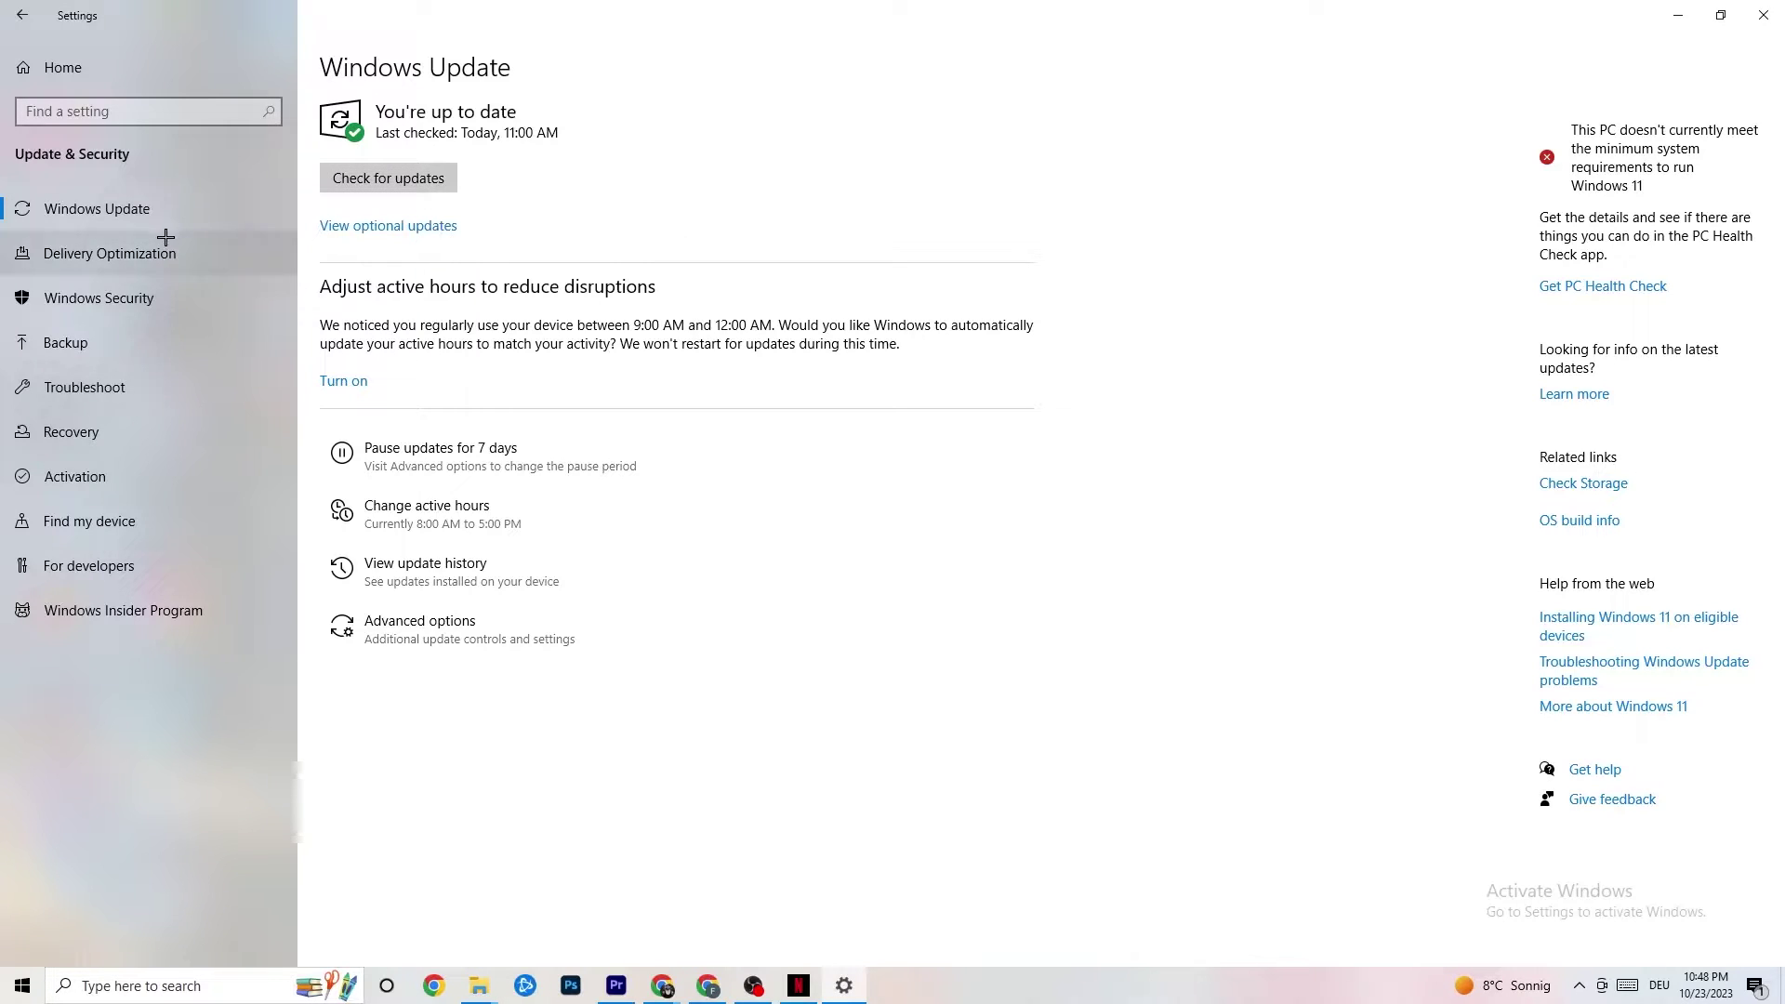
pyautogui.click(117, 386)
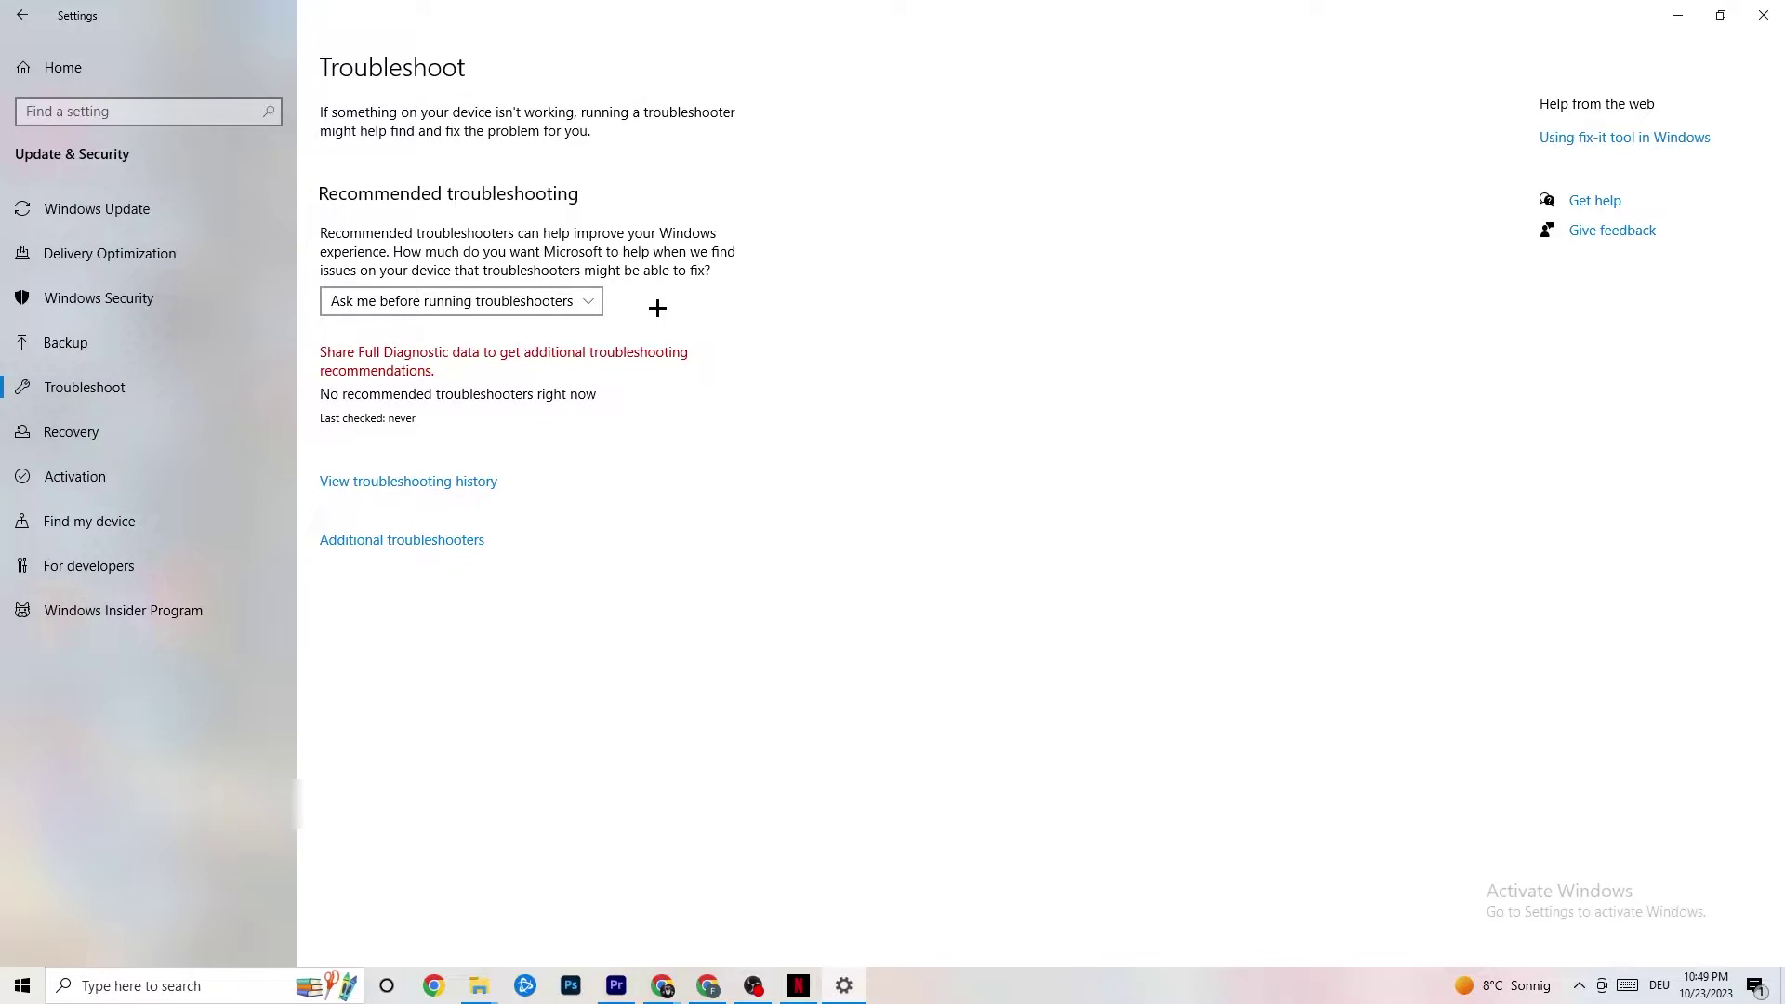
pyautogui.click(1678, 14)
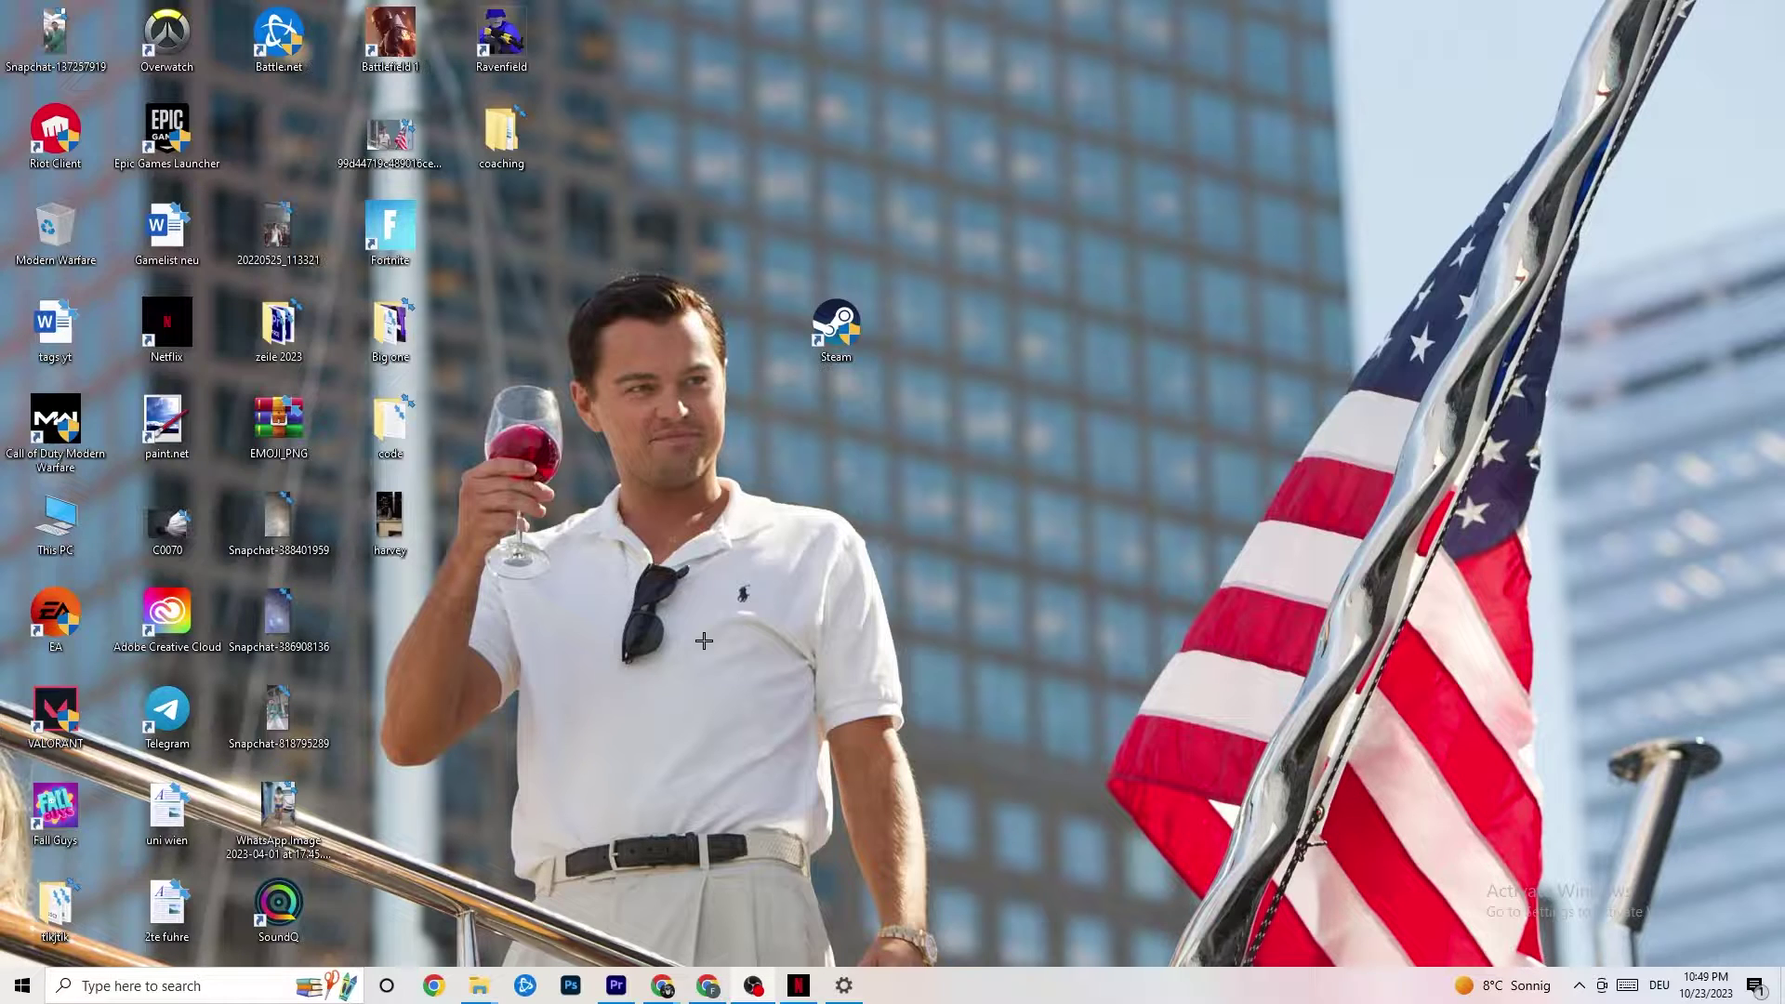
pyautogui.moveTo(835, 333); pyautogui.dragTo(828, 425)
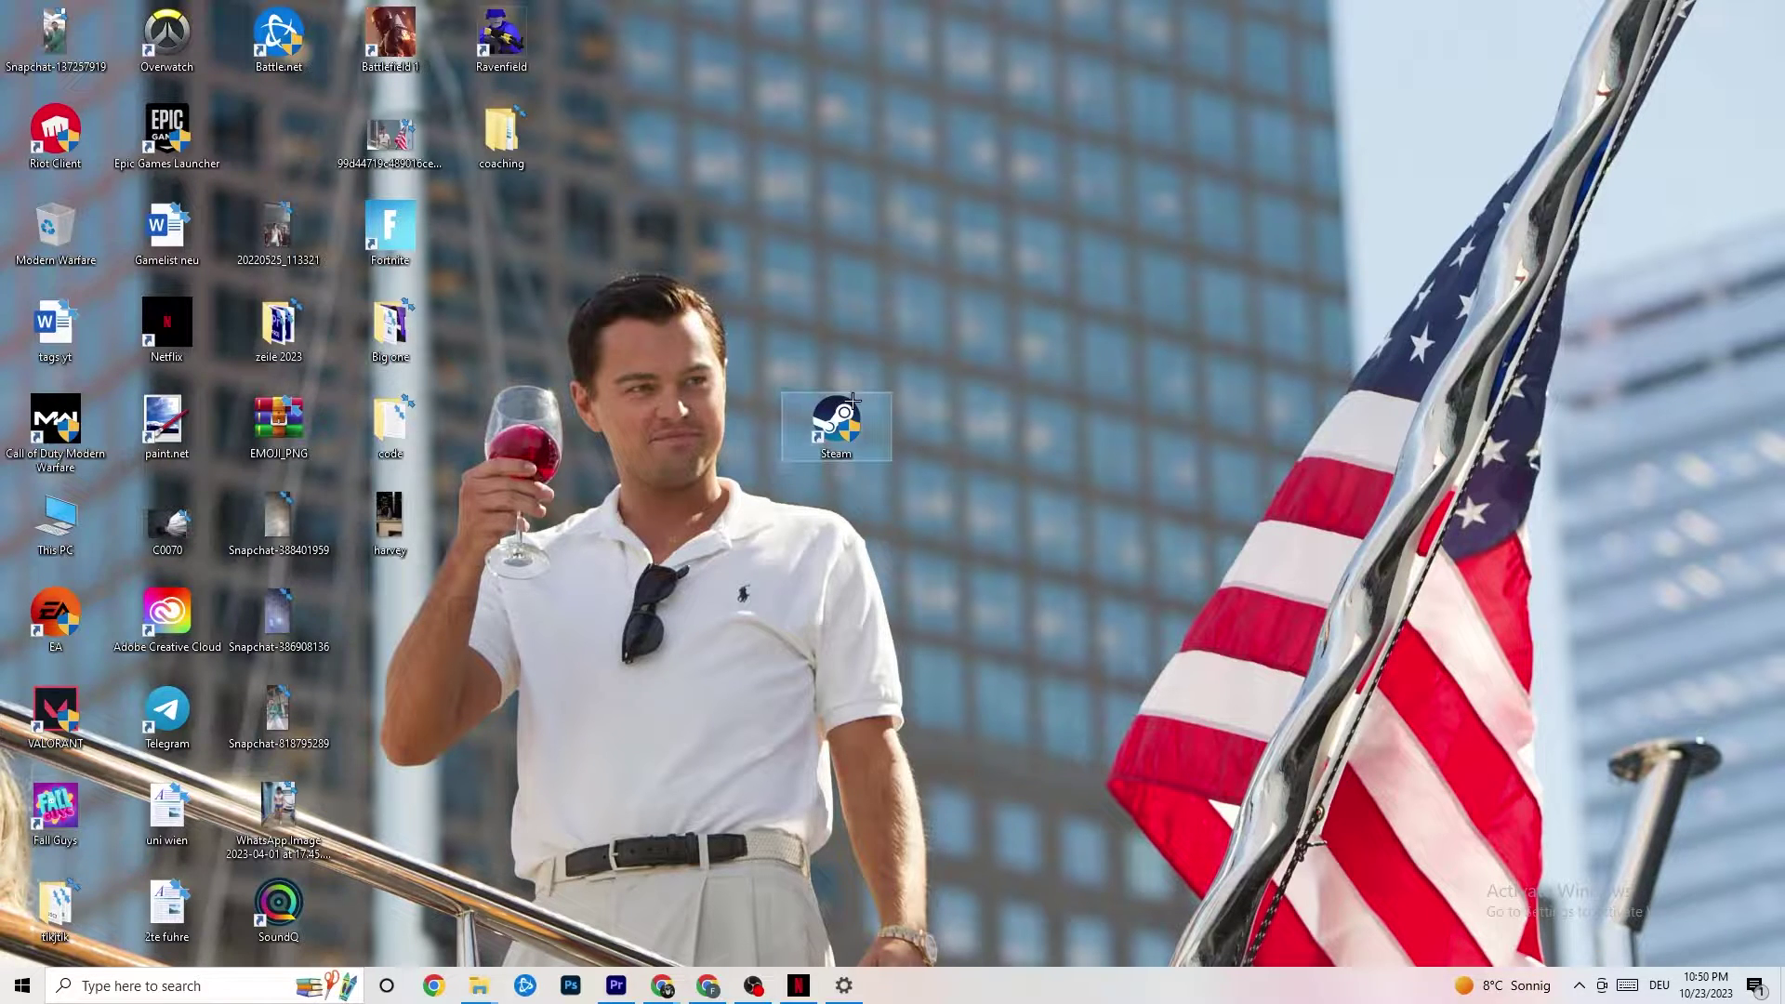
pyautogui.rightClick(846, 421)
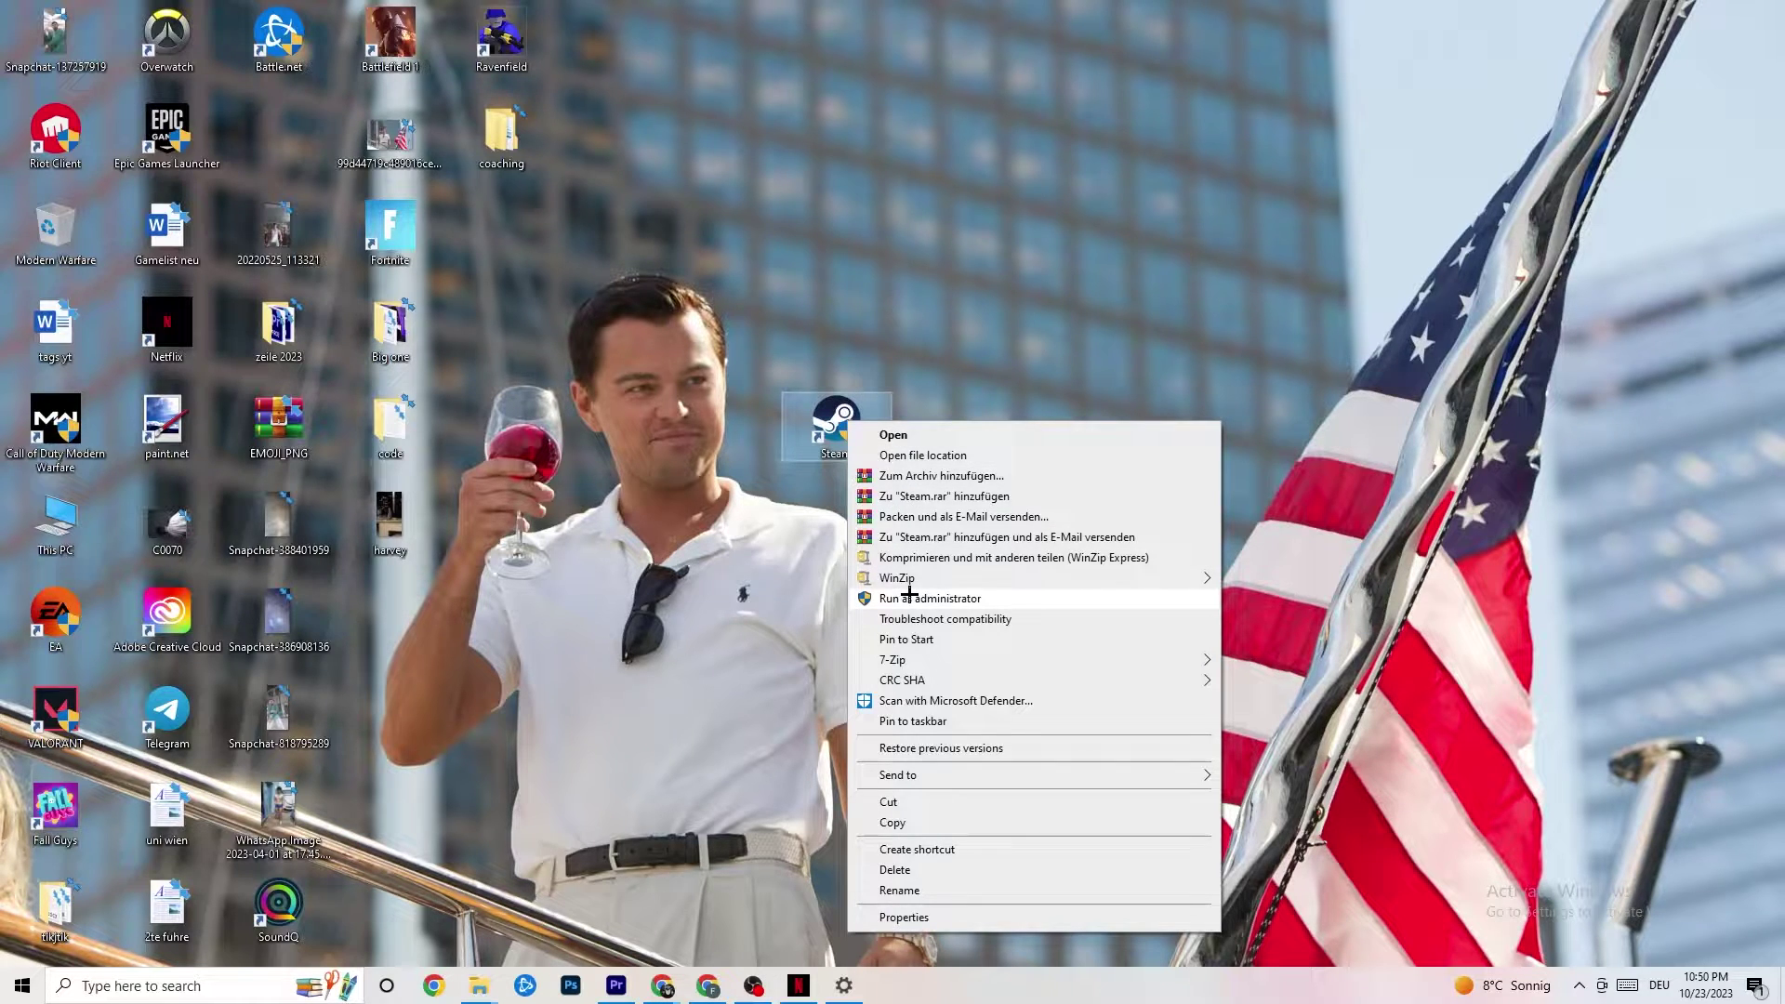
pyautogui.click(712, 567)
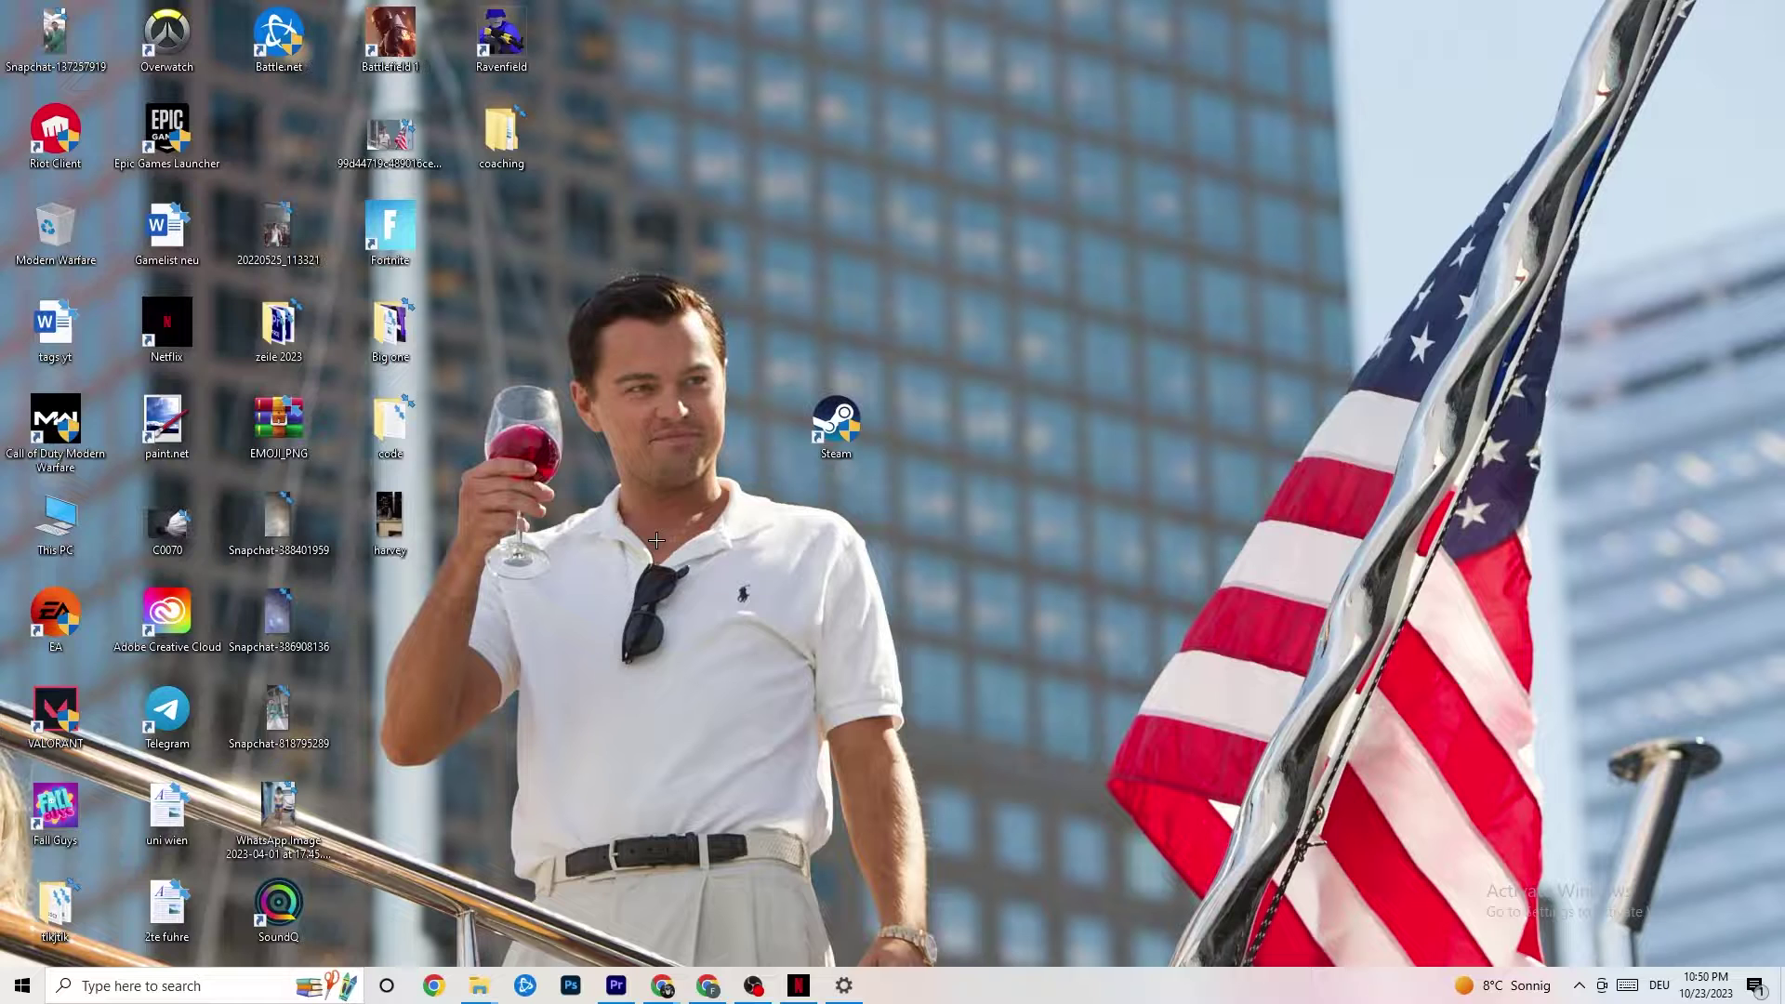
pyautogui.moveTo(820, 418); pyautogui.dragTo(820, 321)
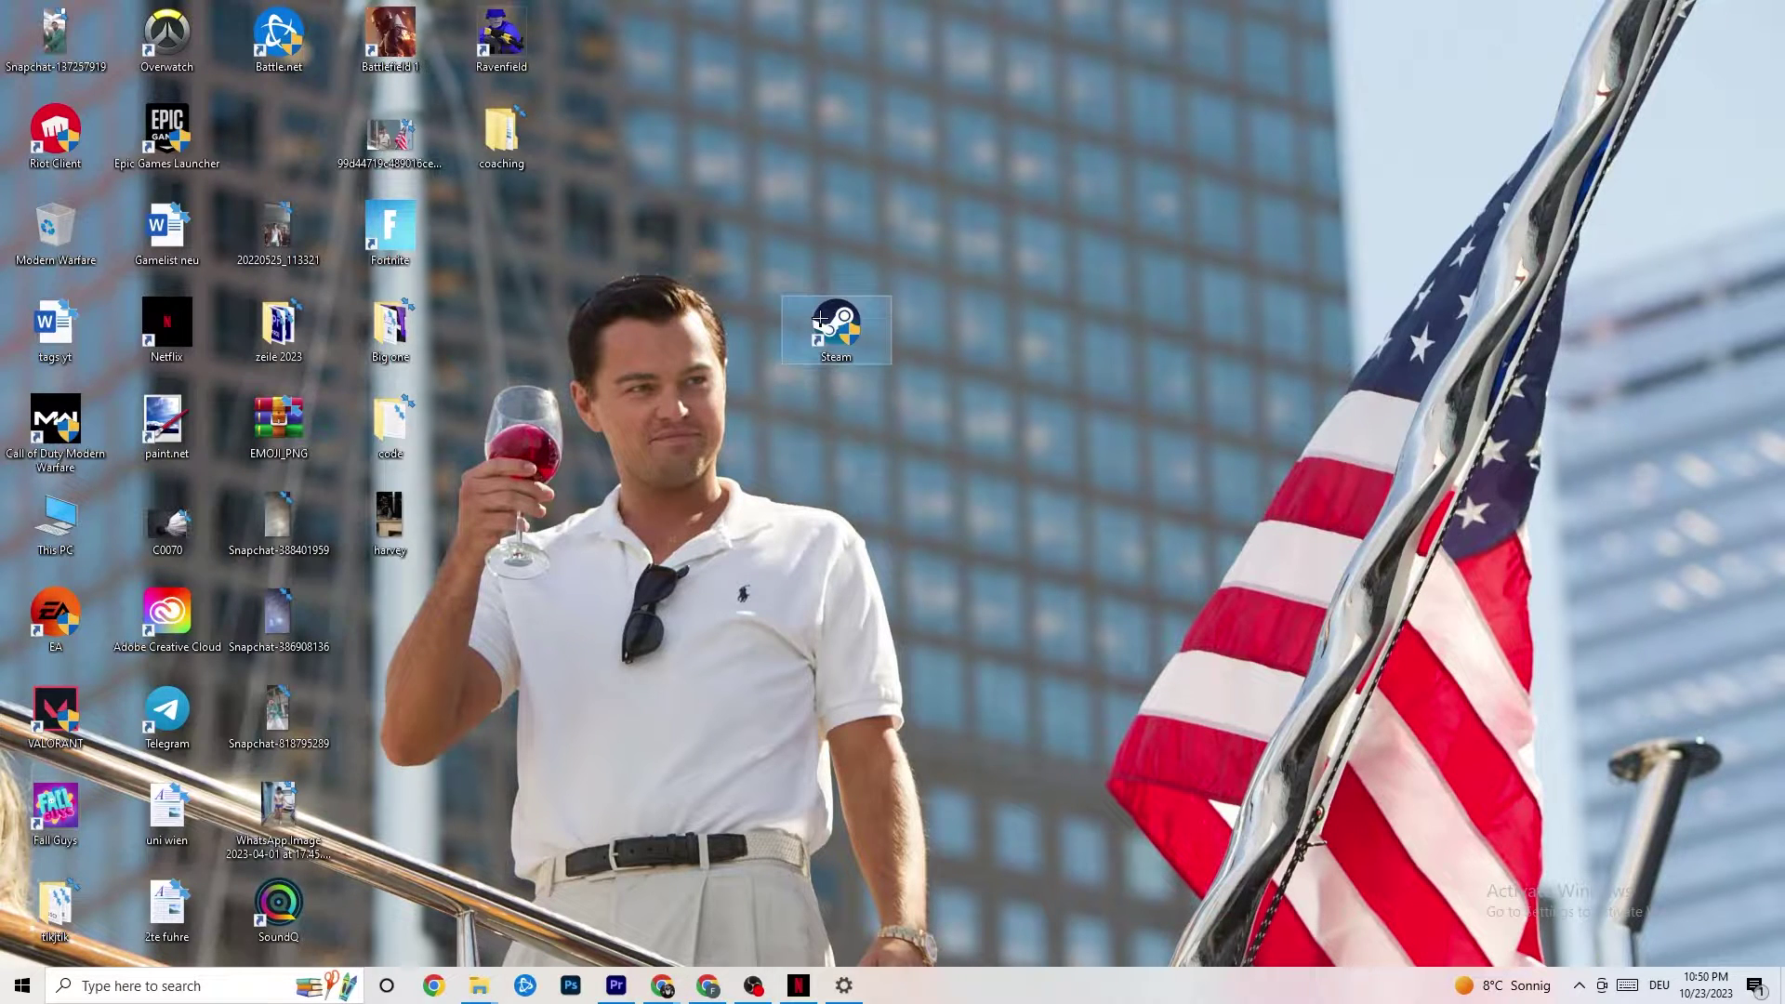
# Set the Steam desktop shortcut's compatibility mode to Windows 8 and confirm its properties
pyautogui.rightClick(820, 321)
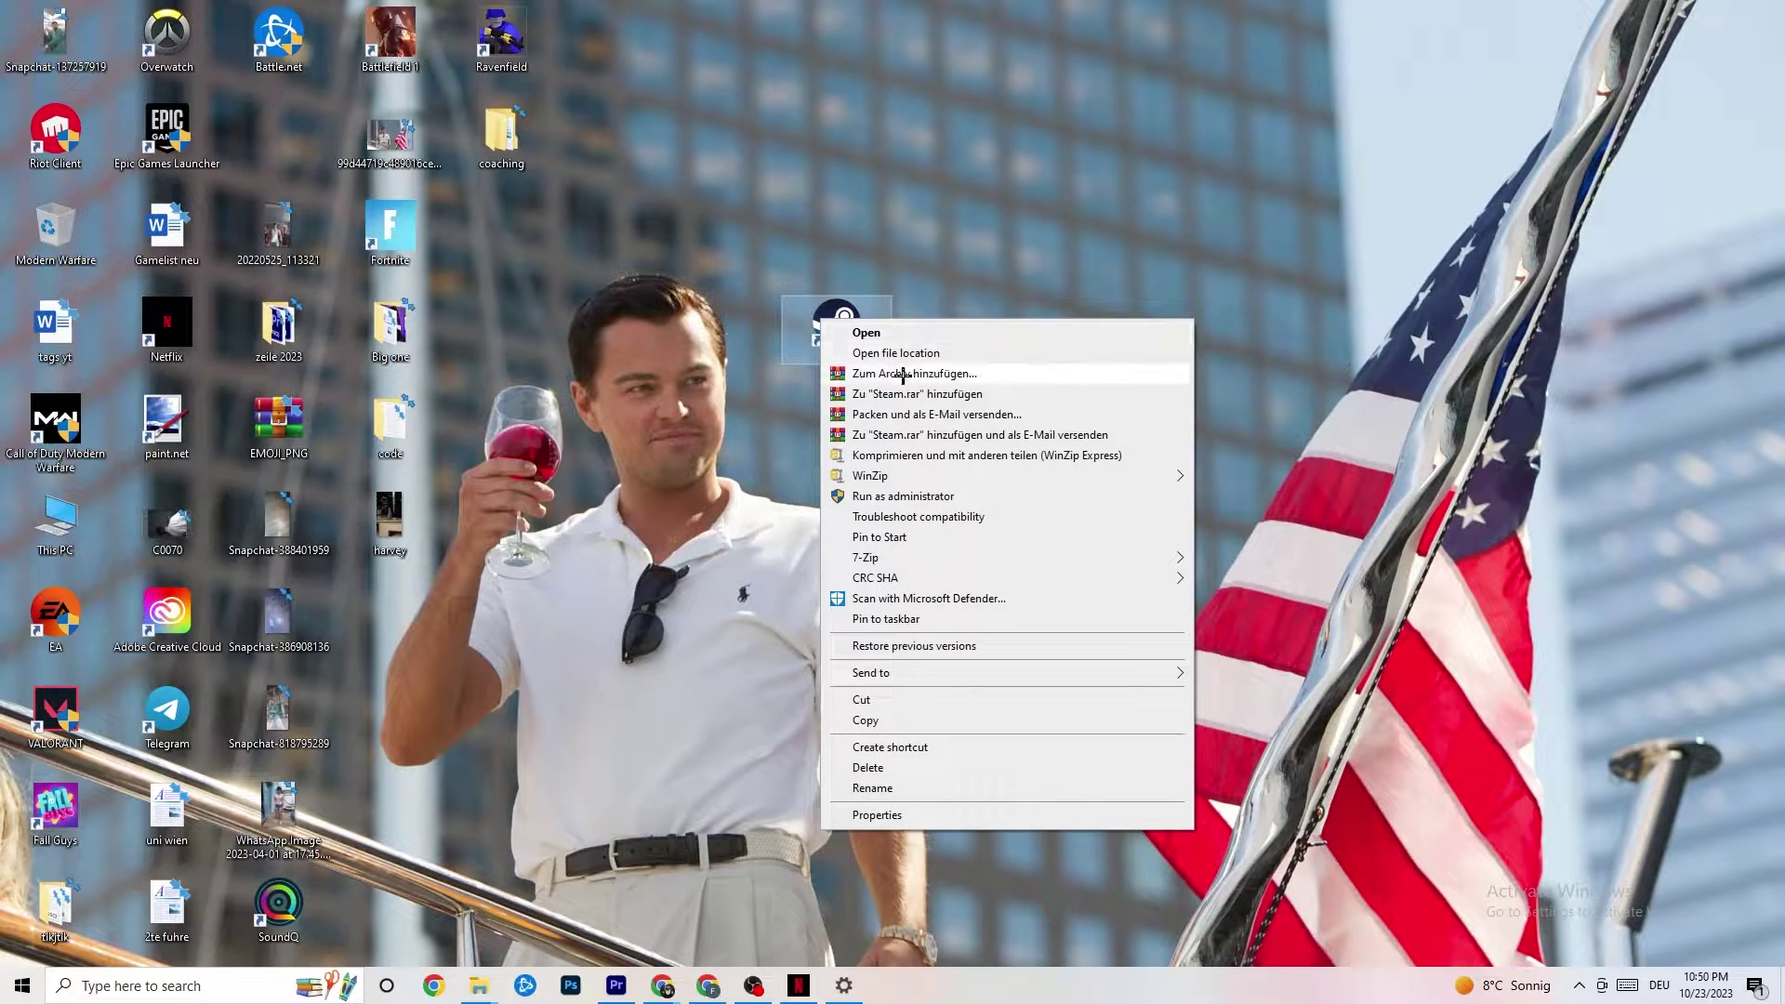
pyautogui.click(877, 815)
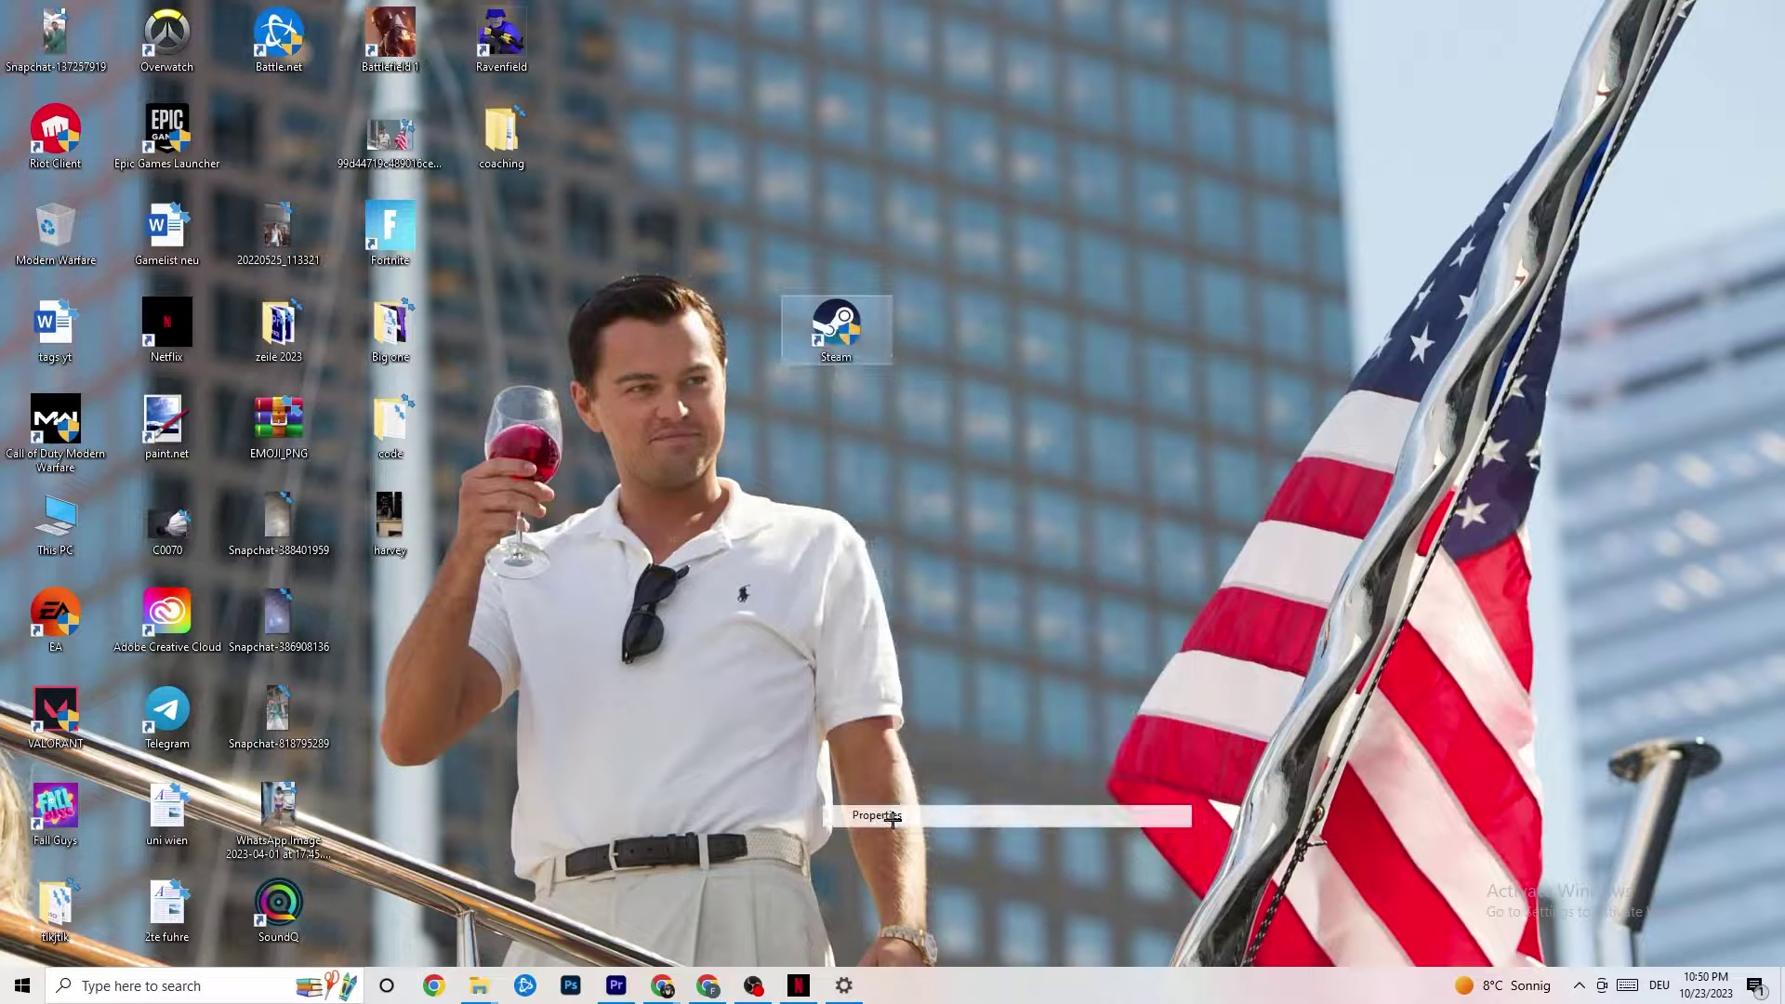
pyautogui.moveTo(967, 333); pyautogui.dragTo(866, 156)
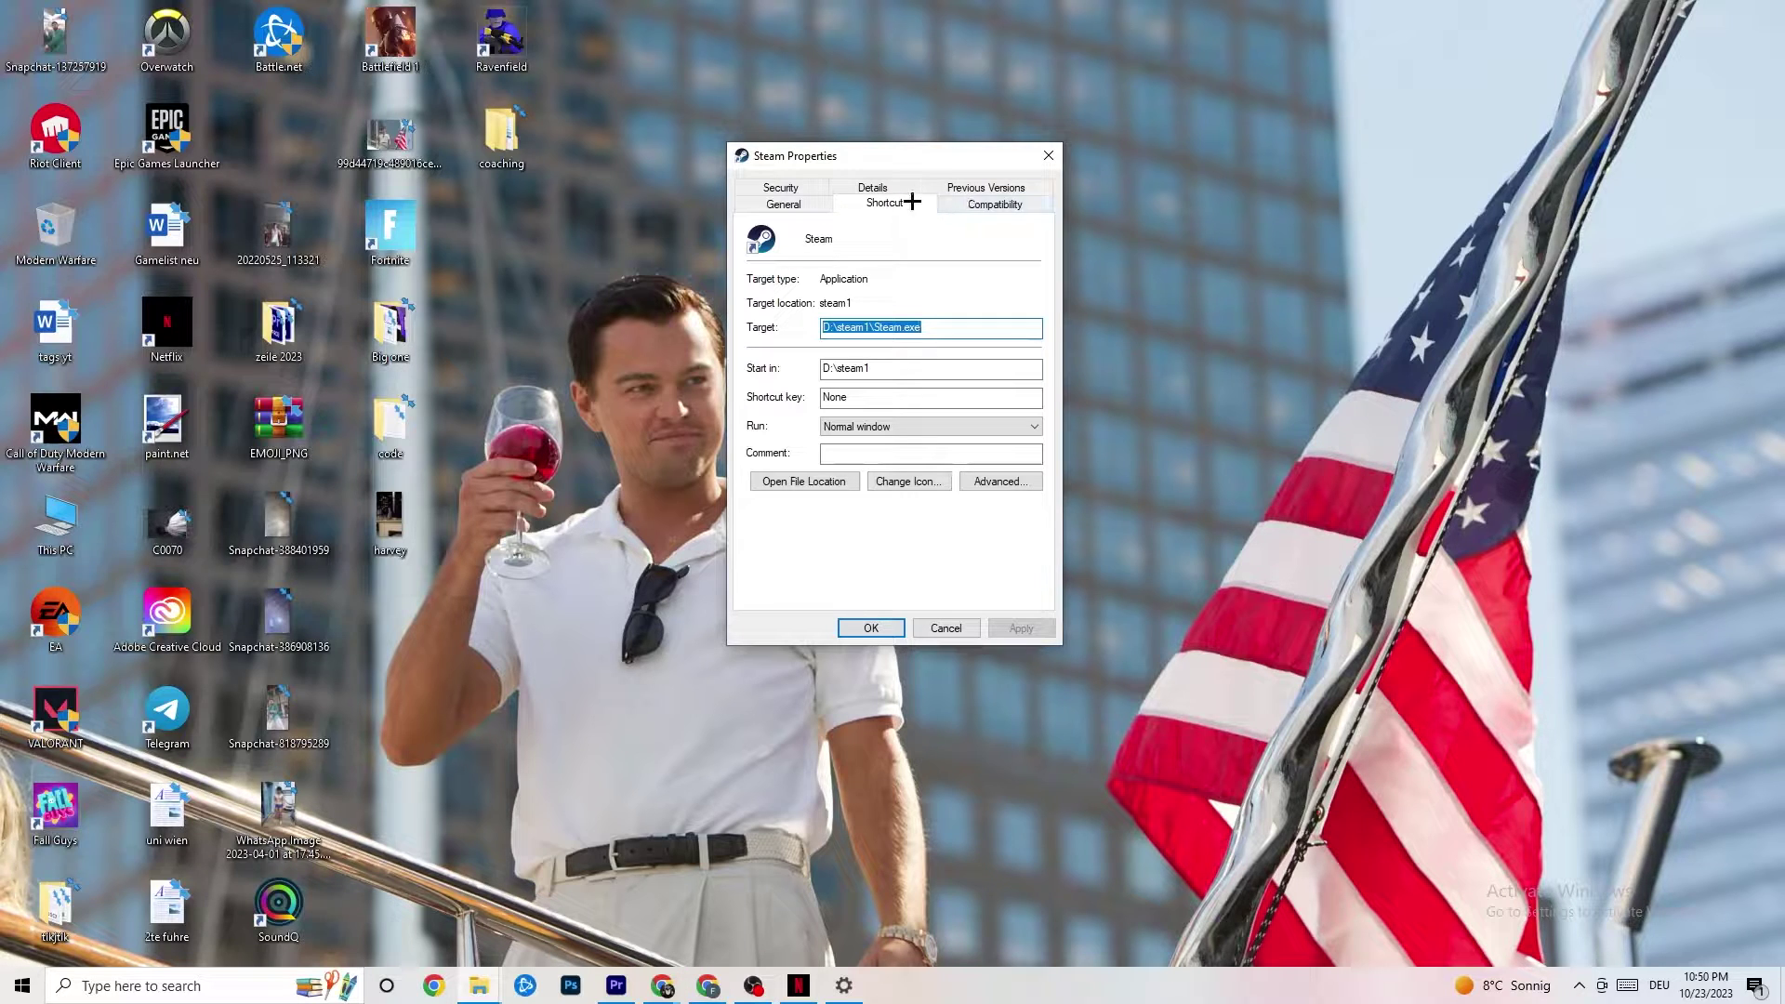
pyautogui.click(988, 204)
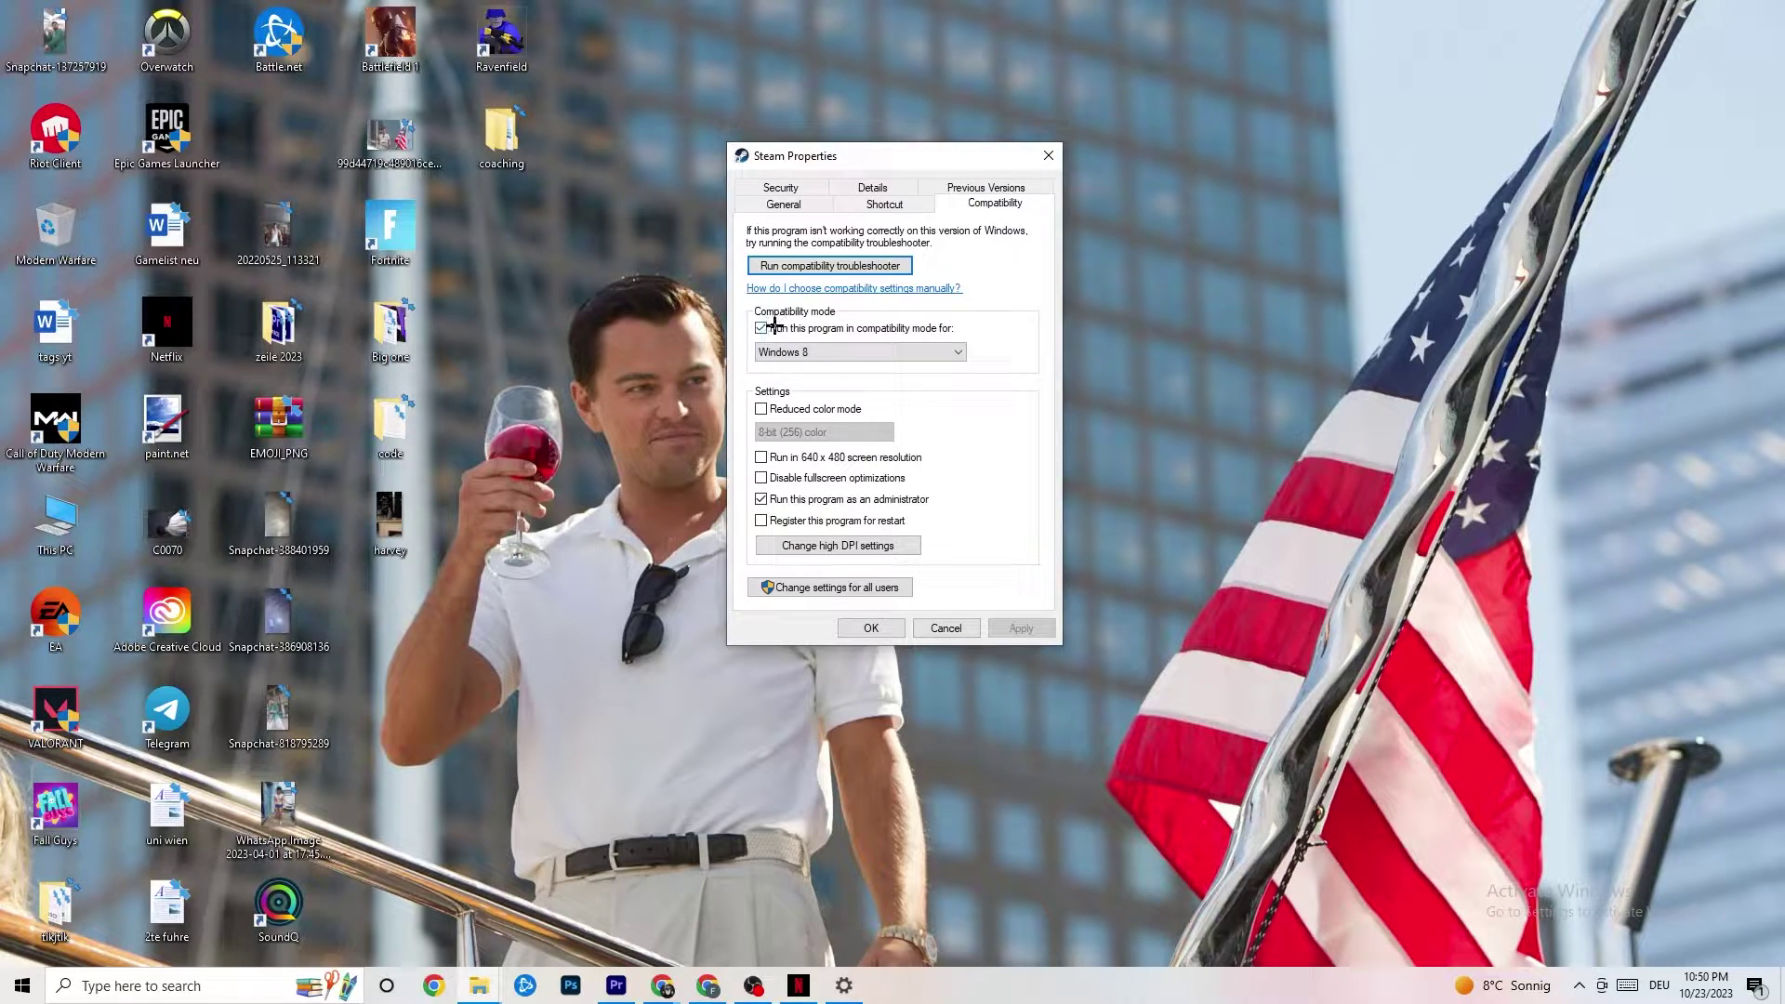
pyautogui.click(901, 350)
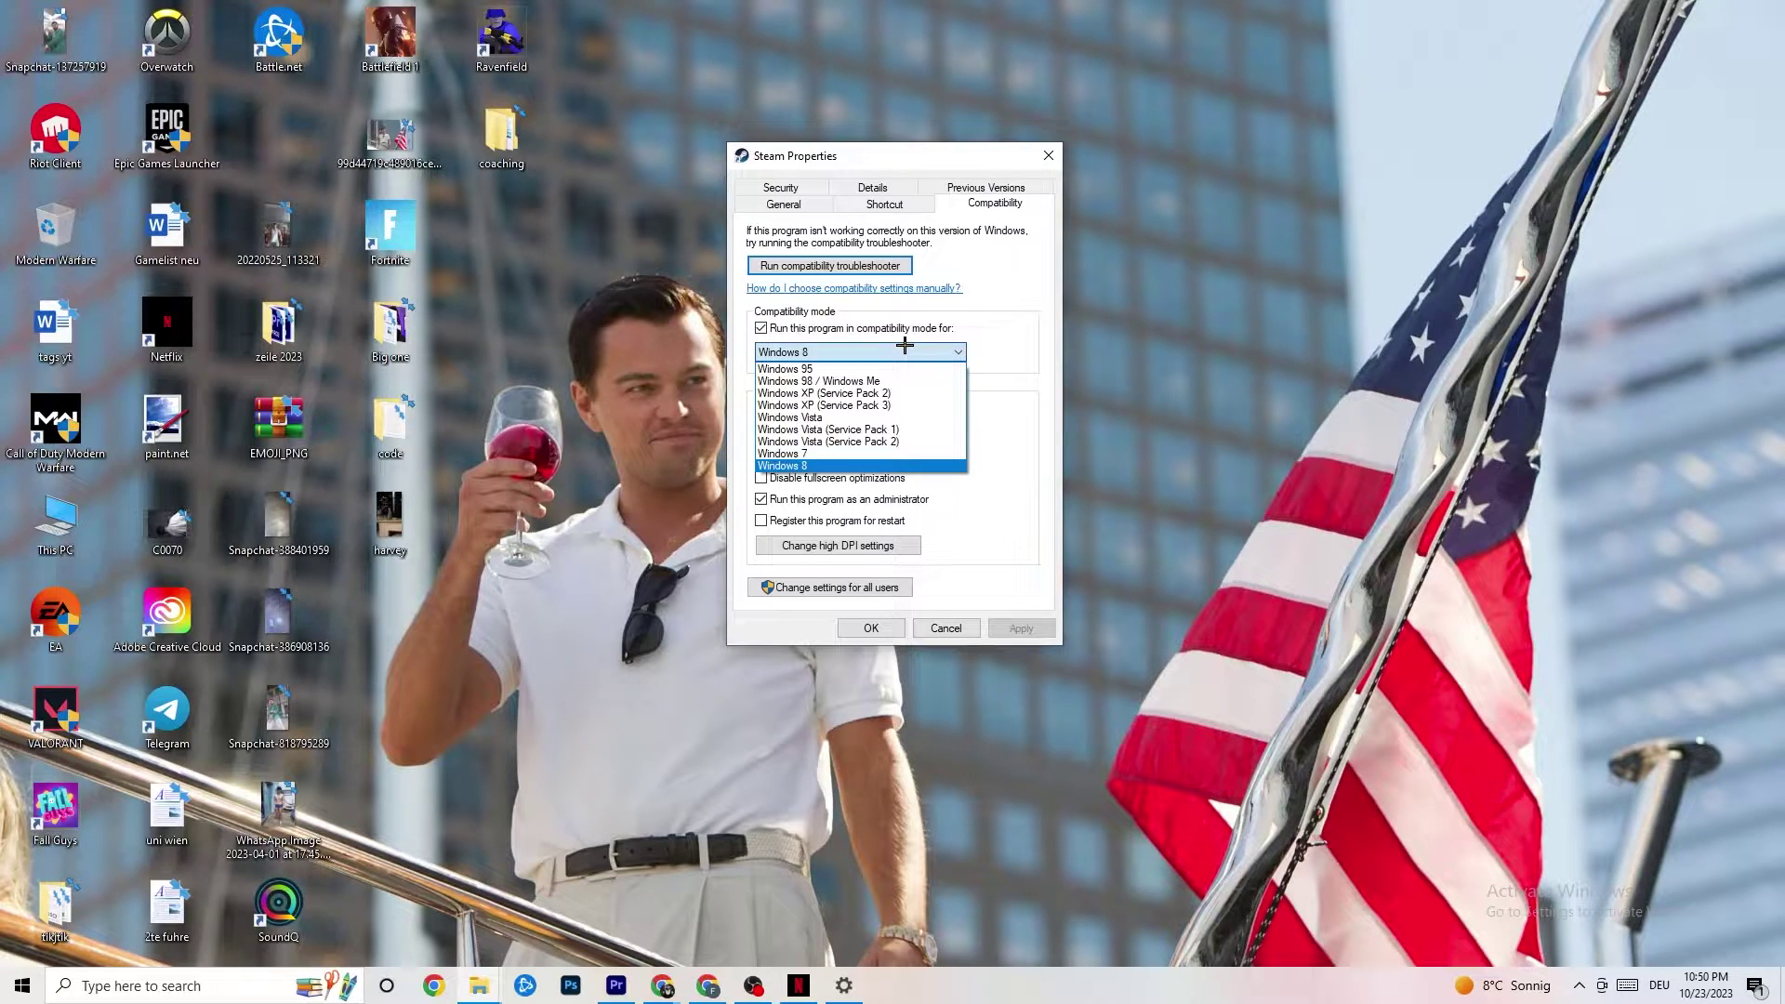
pyautogui.click(877, 465)
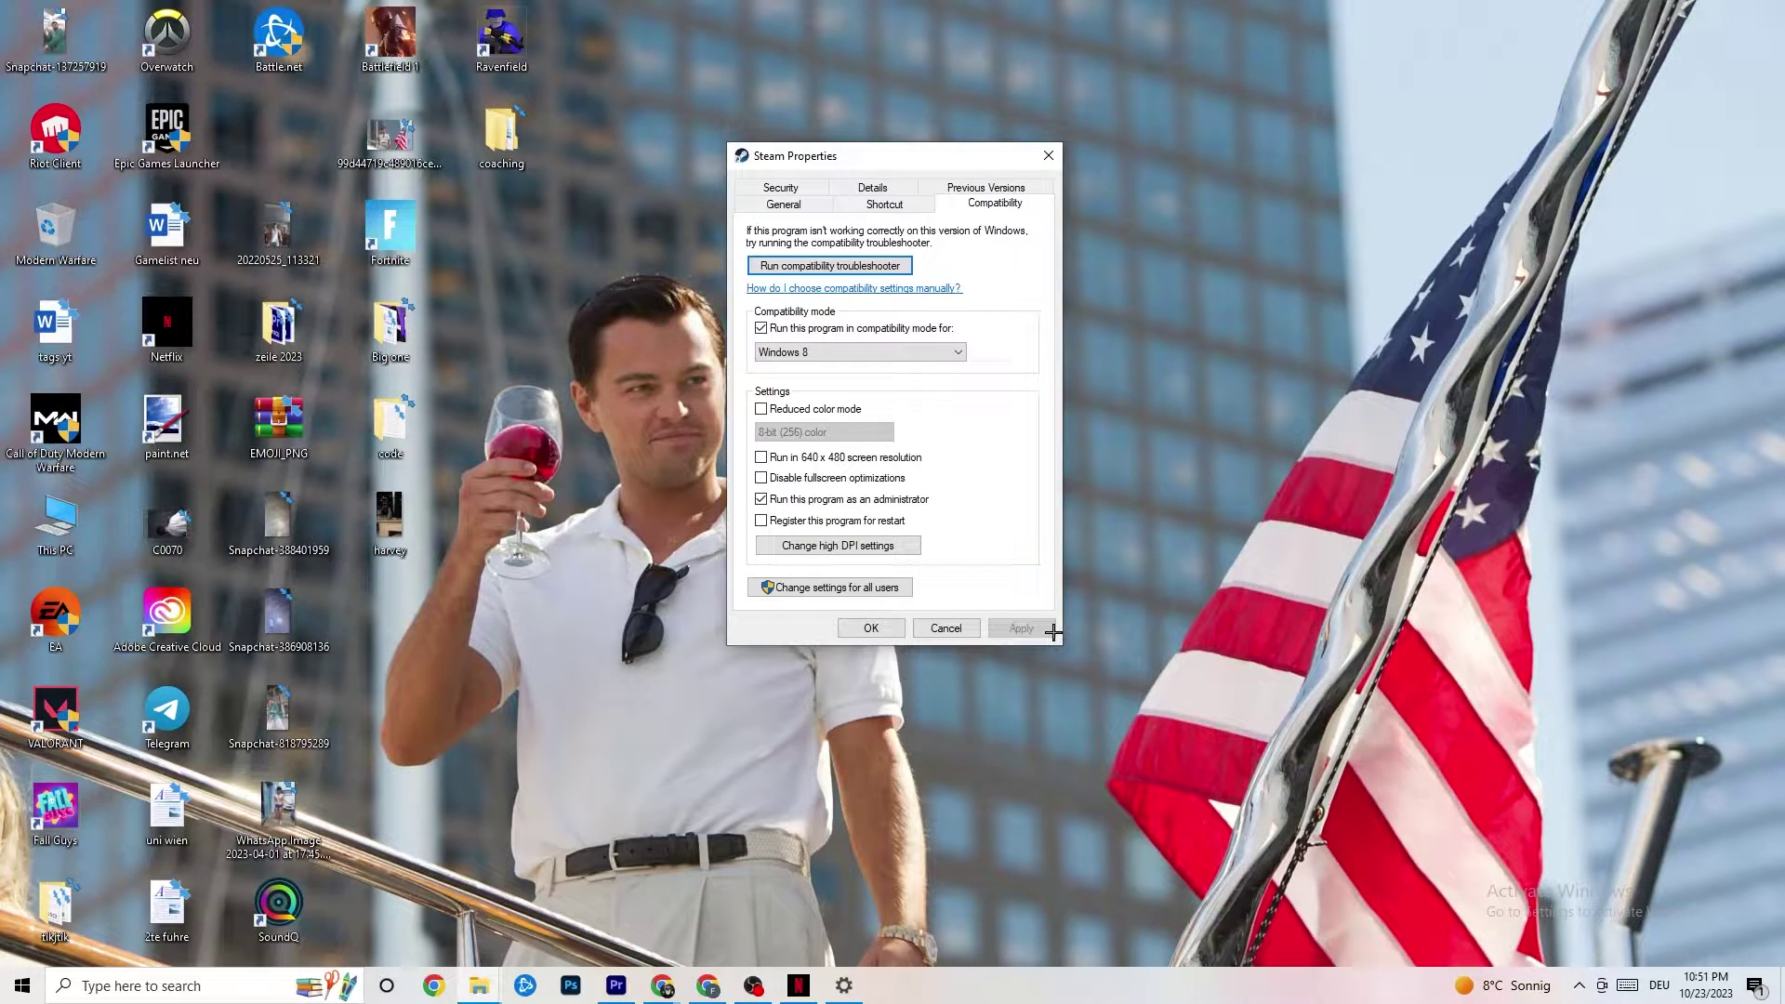
pyautogui.click(871, 629)
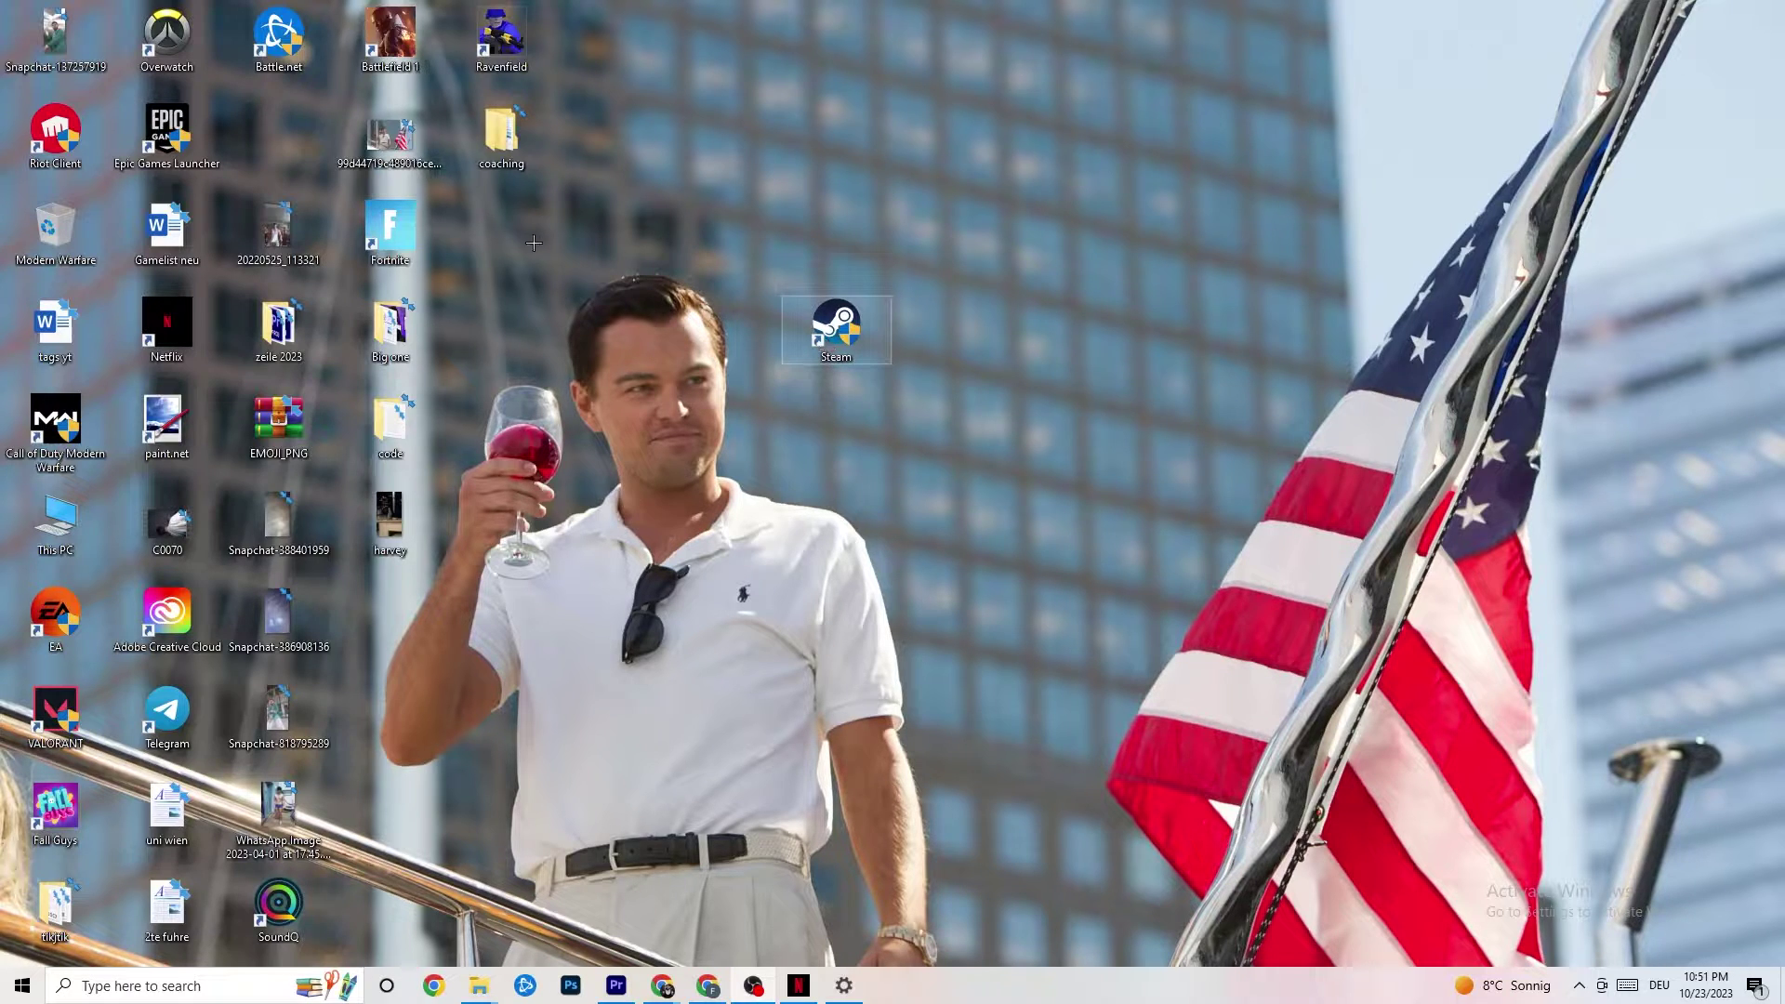
pyautogui.rightClick(804, 334)
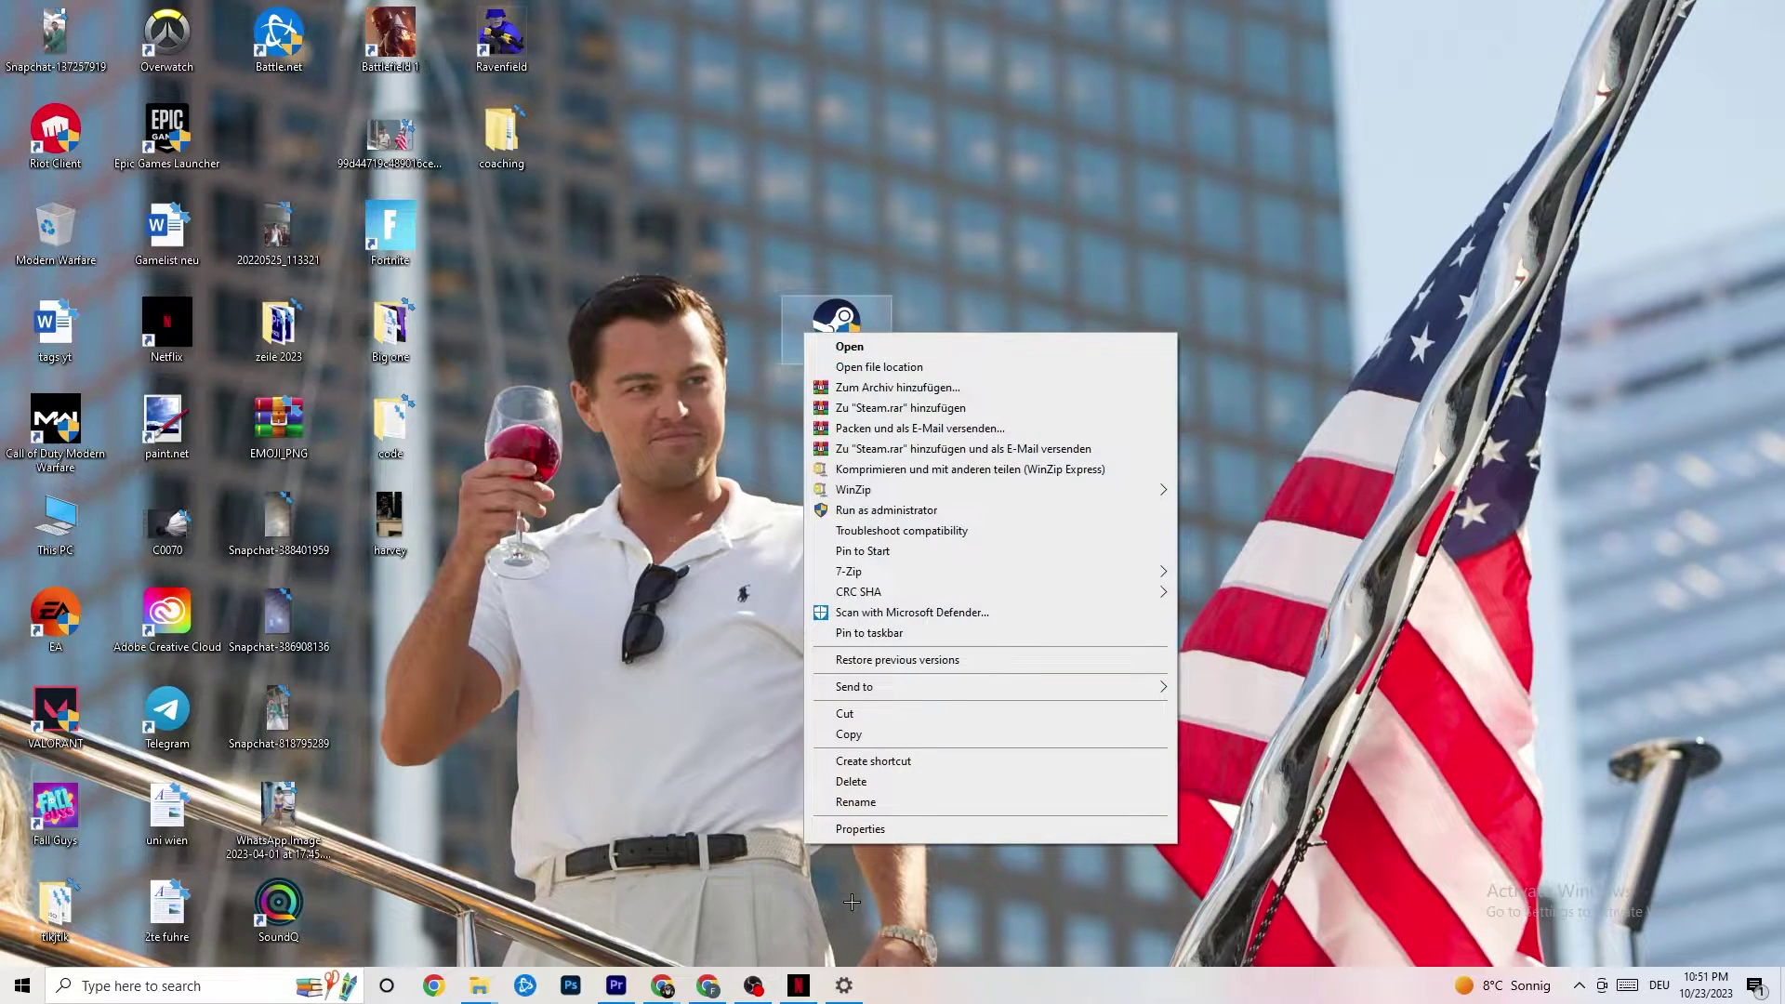
pyautogui.click(653, 407)
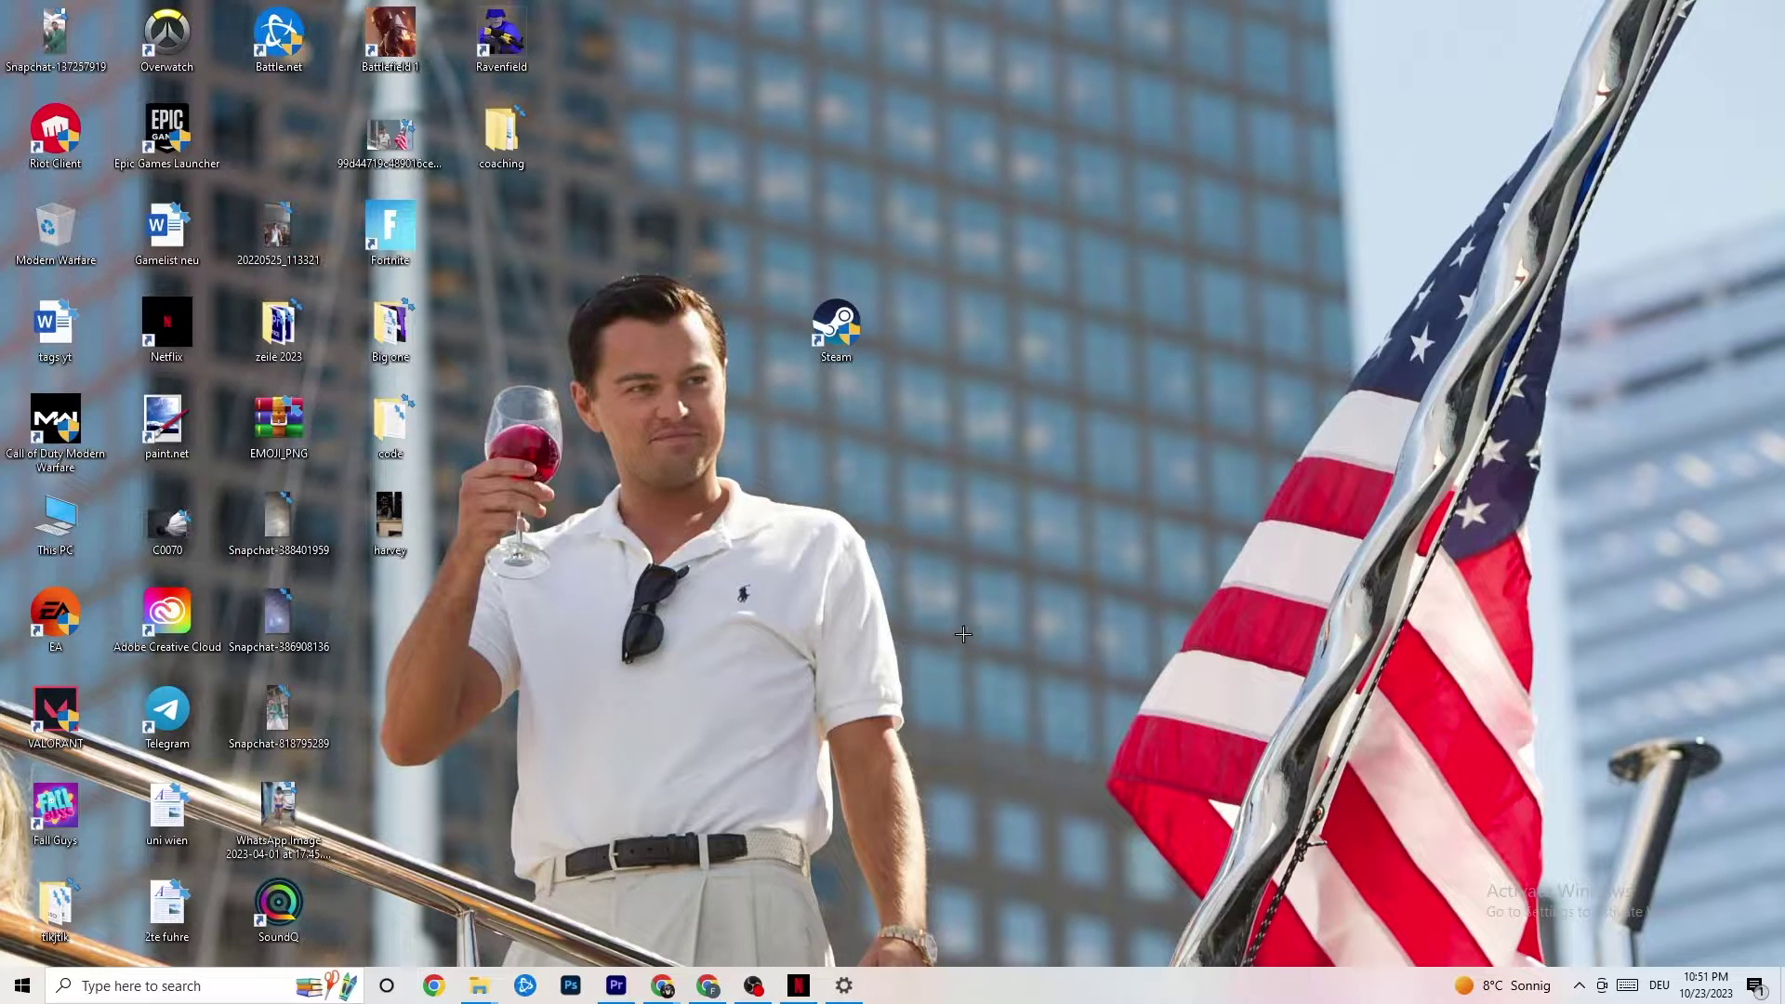
# Open the System display settings in Windows and view the scaling options for text, apps and other items
pyautogui.click(3, 997)
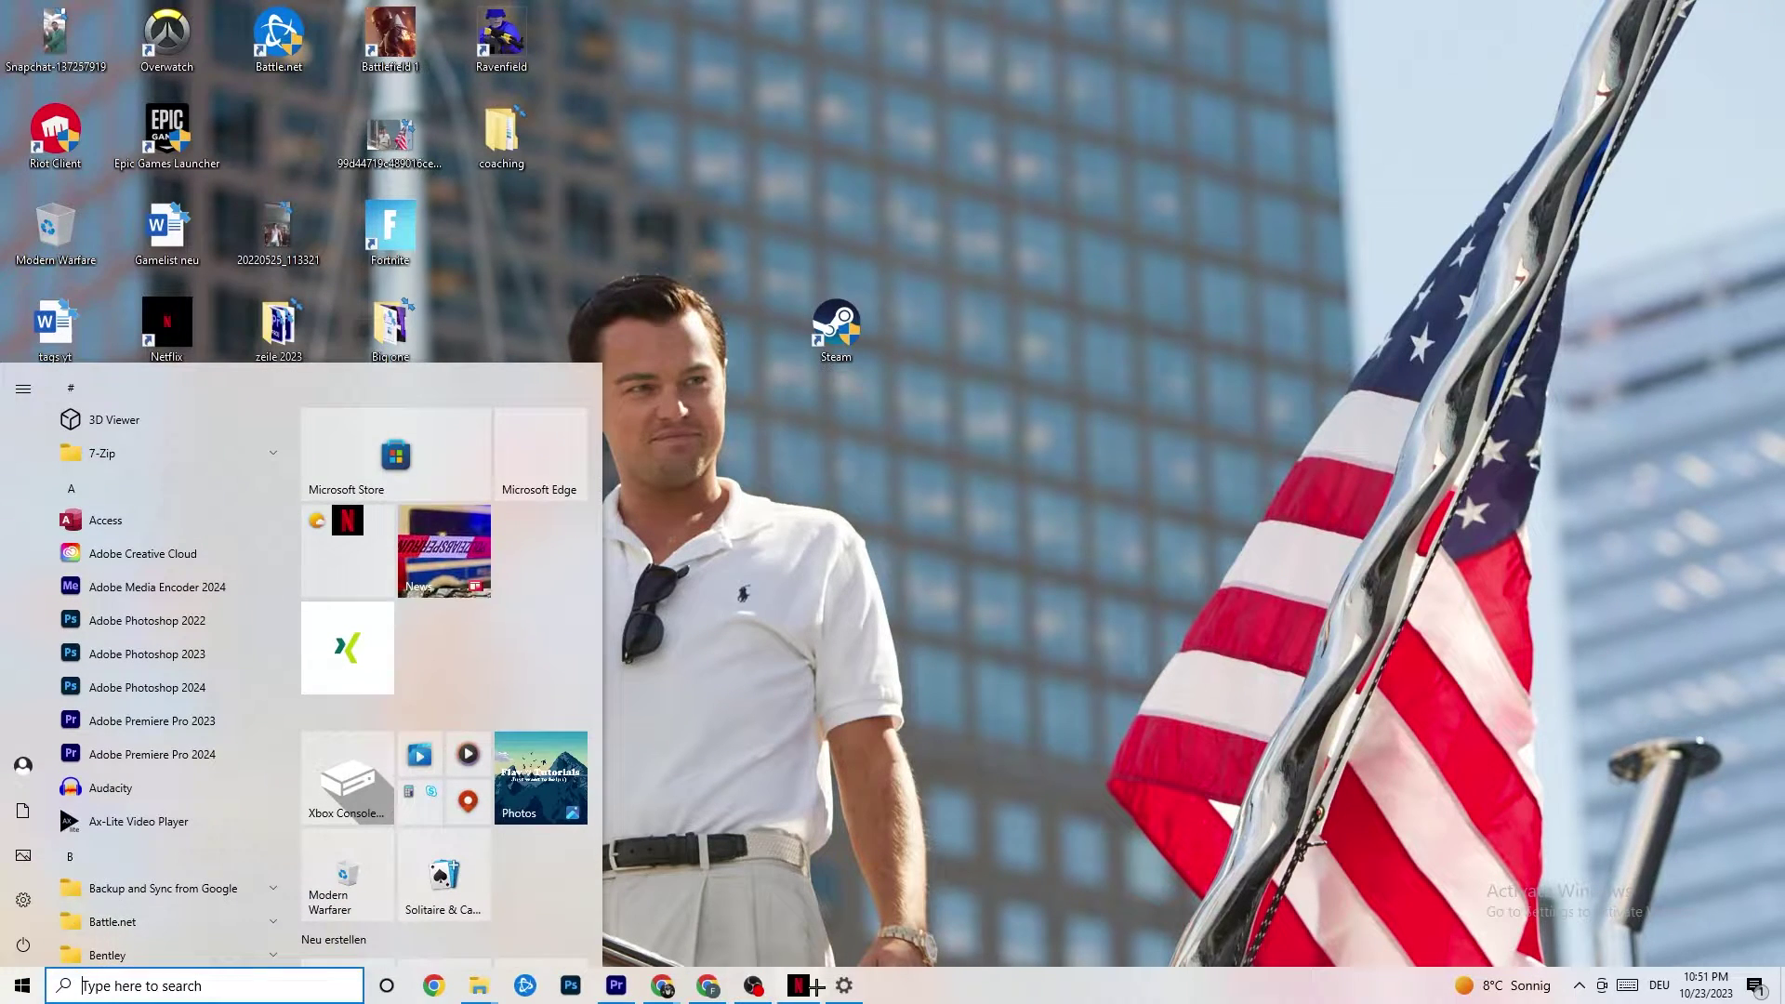
pyautogui.click(848, 983)
pyautogui.click(64, 67)
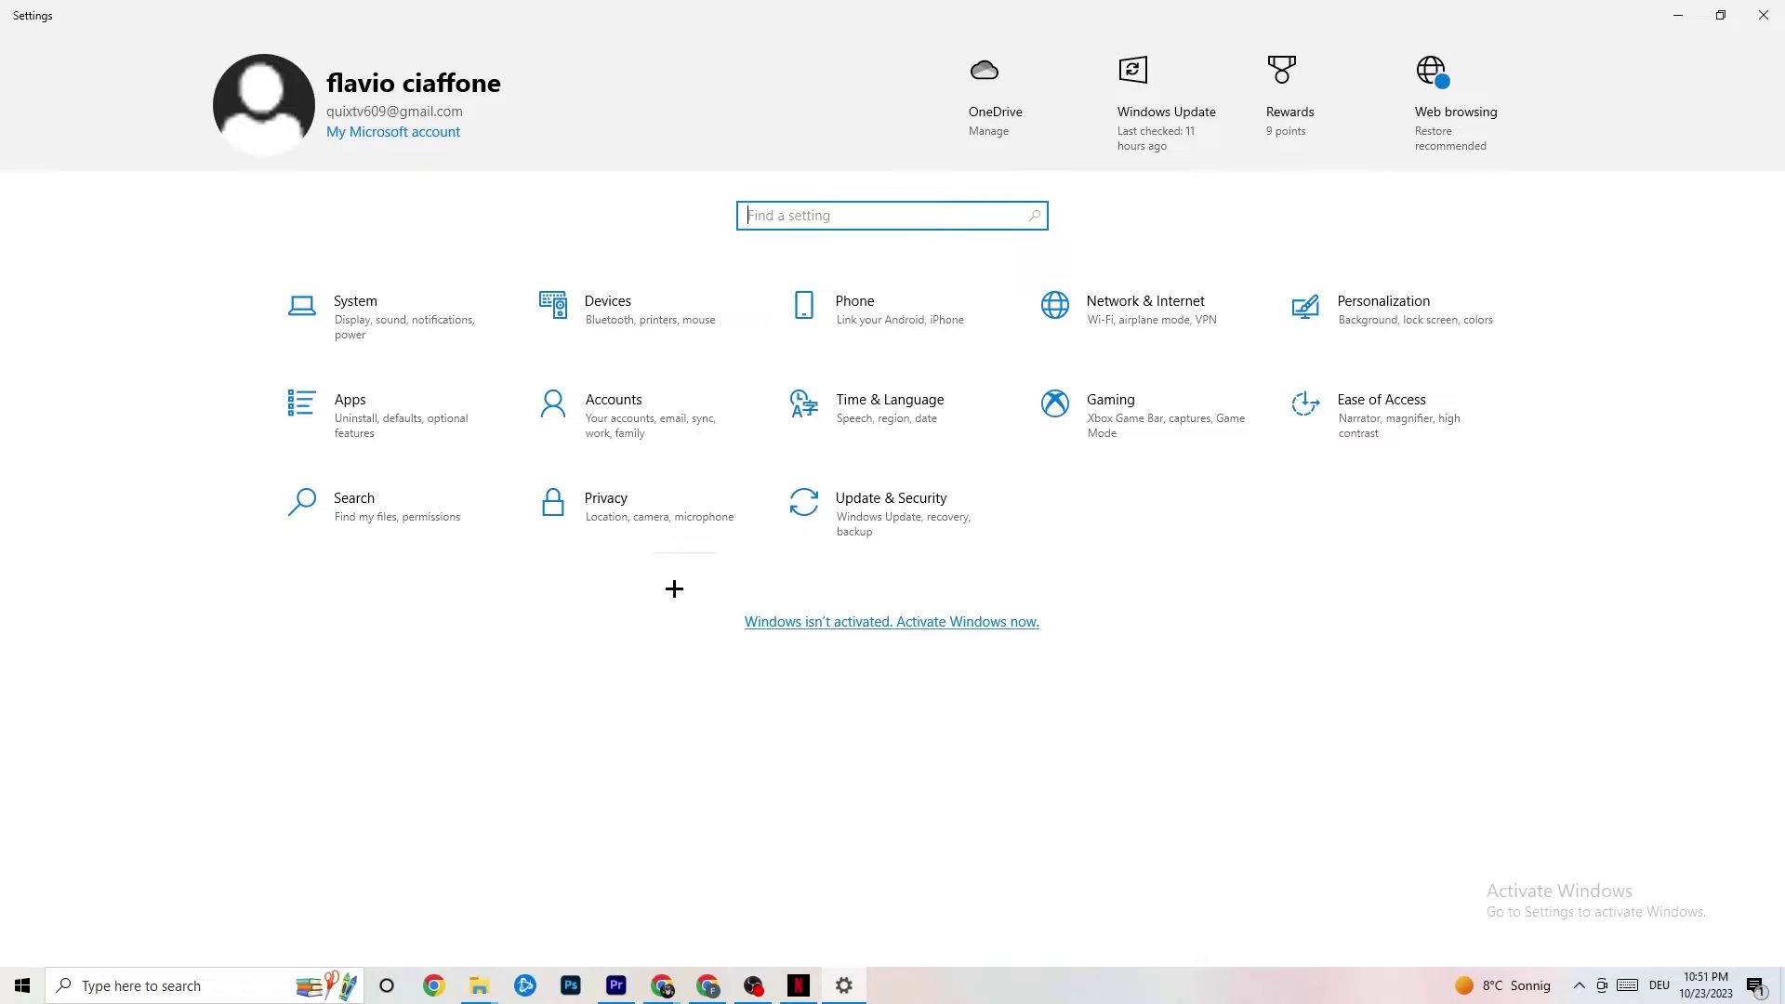
pyautogui.click(424, 341)
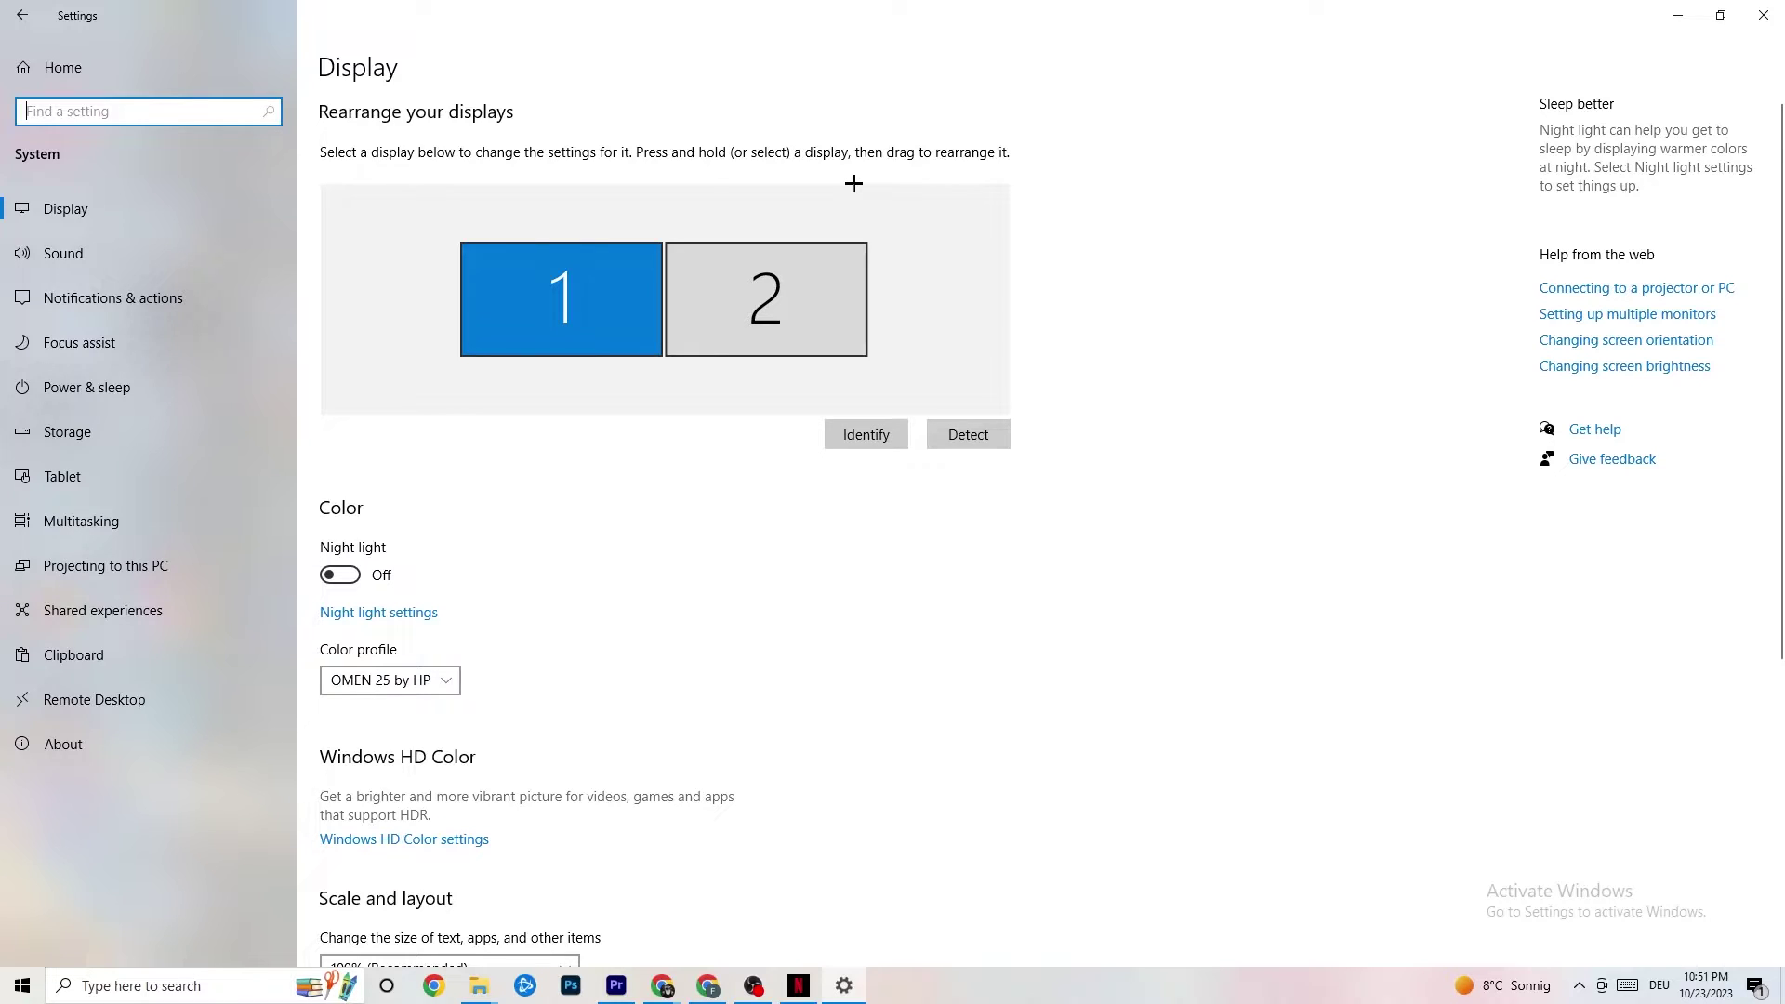
pyautogui.scroll(-5, 511, 309)
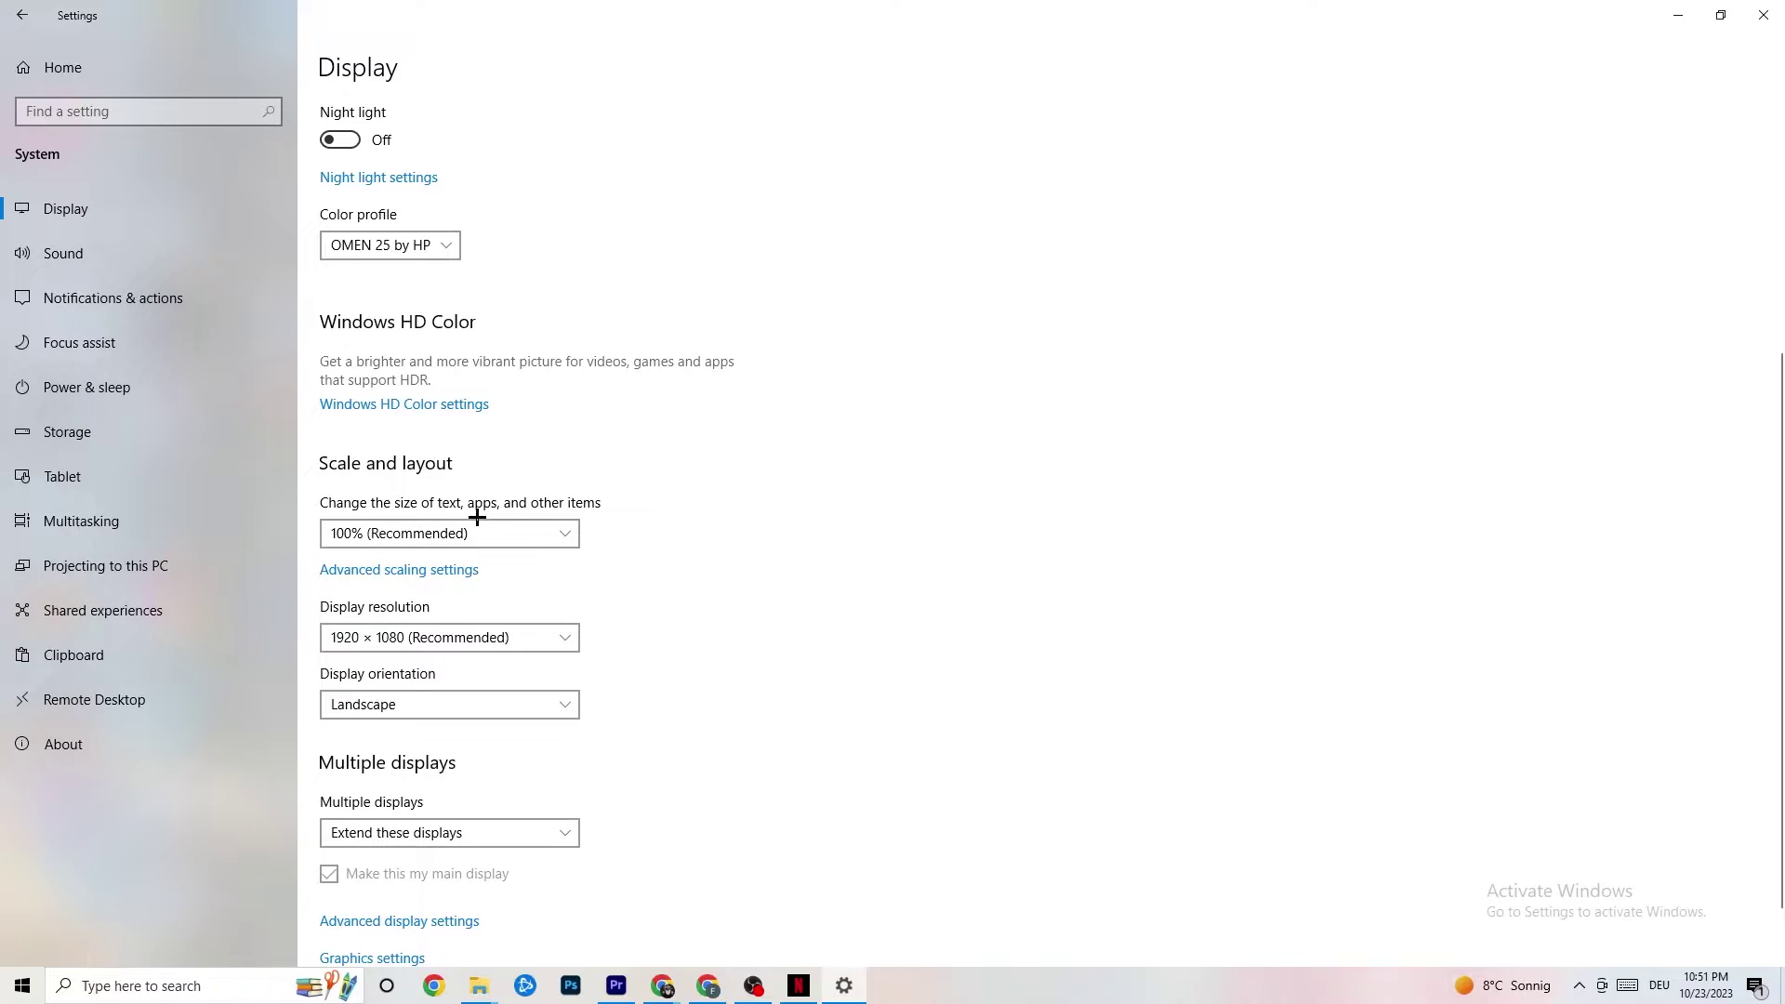
pyautogui.click(544, 524)
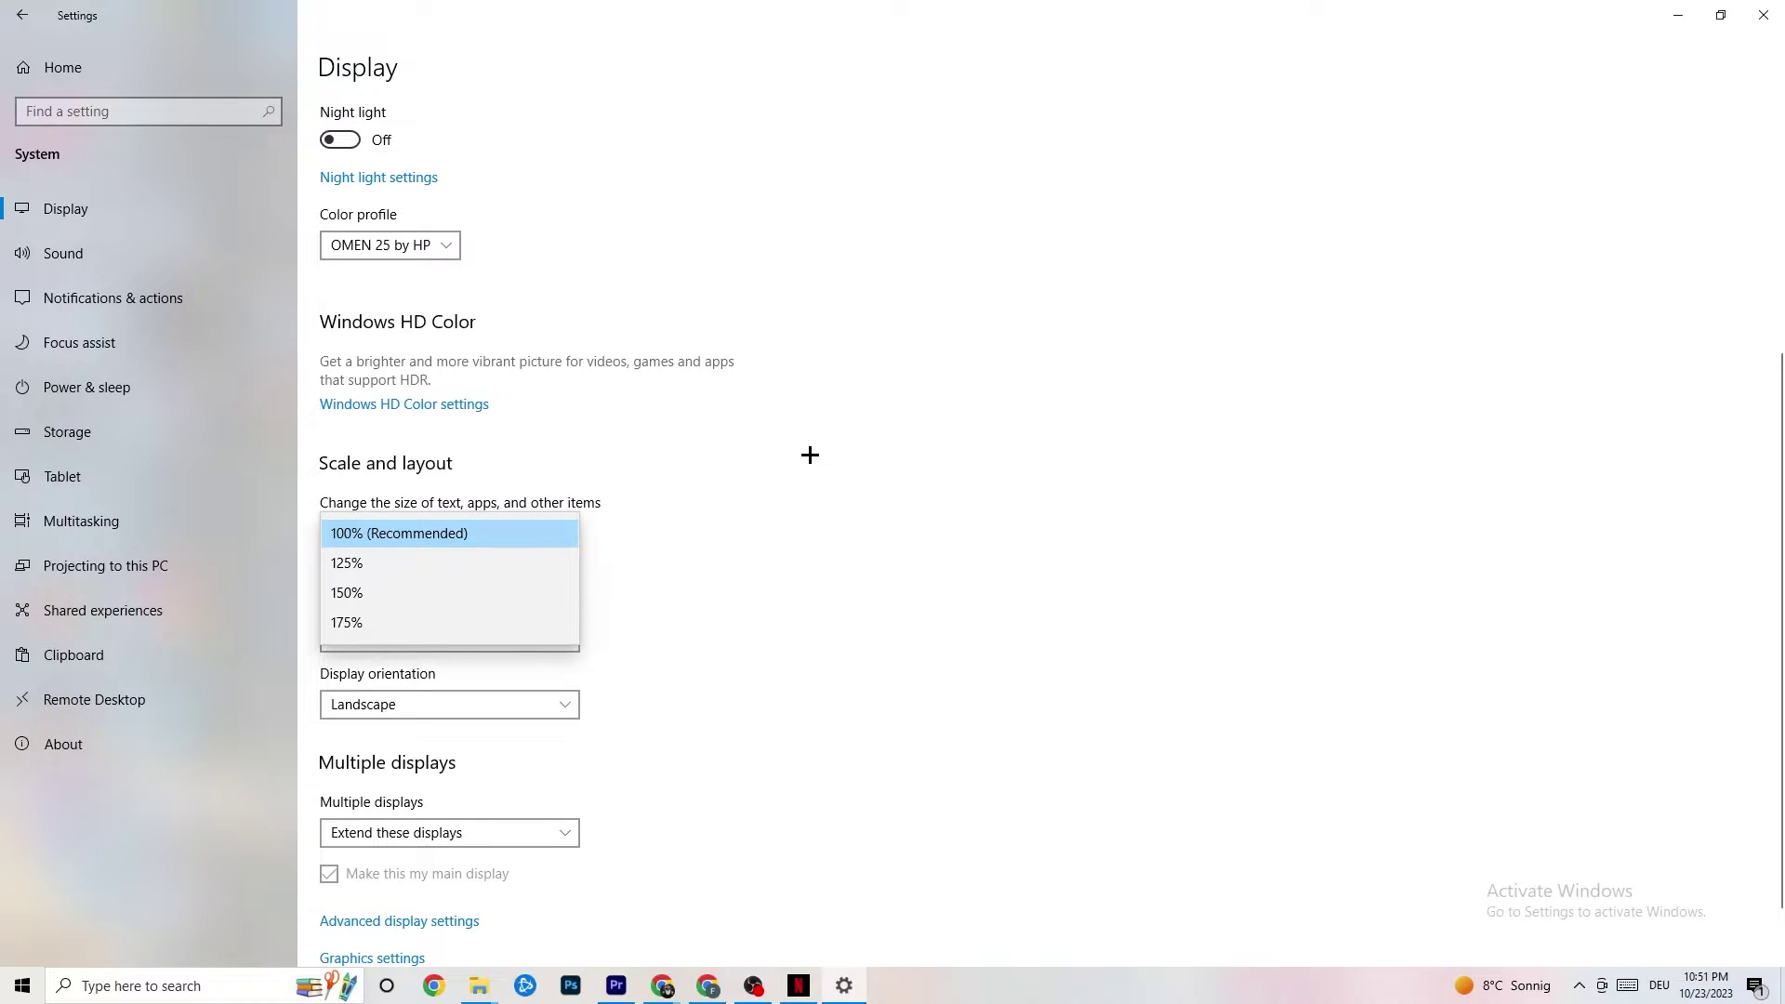
pyautogui.click(809, 454)
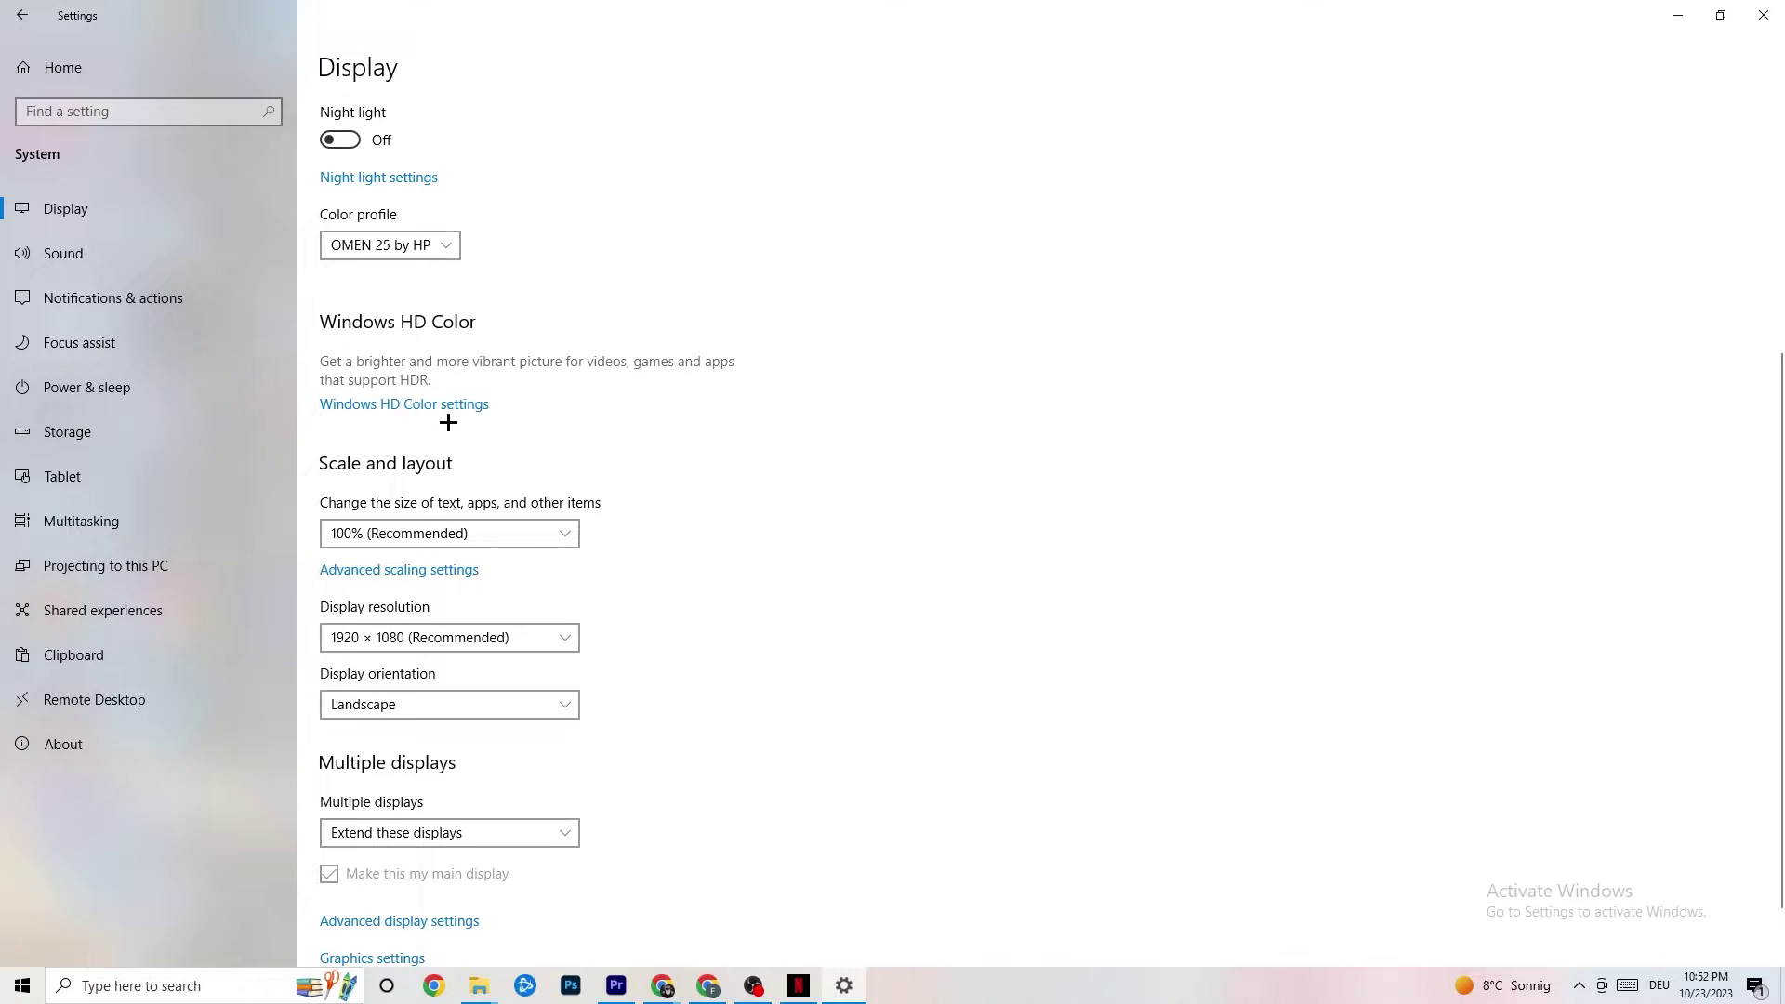
# View the available power plans through the additional power settings of Power & sleep, and close Power Options
pyautogui.click(118, 383)
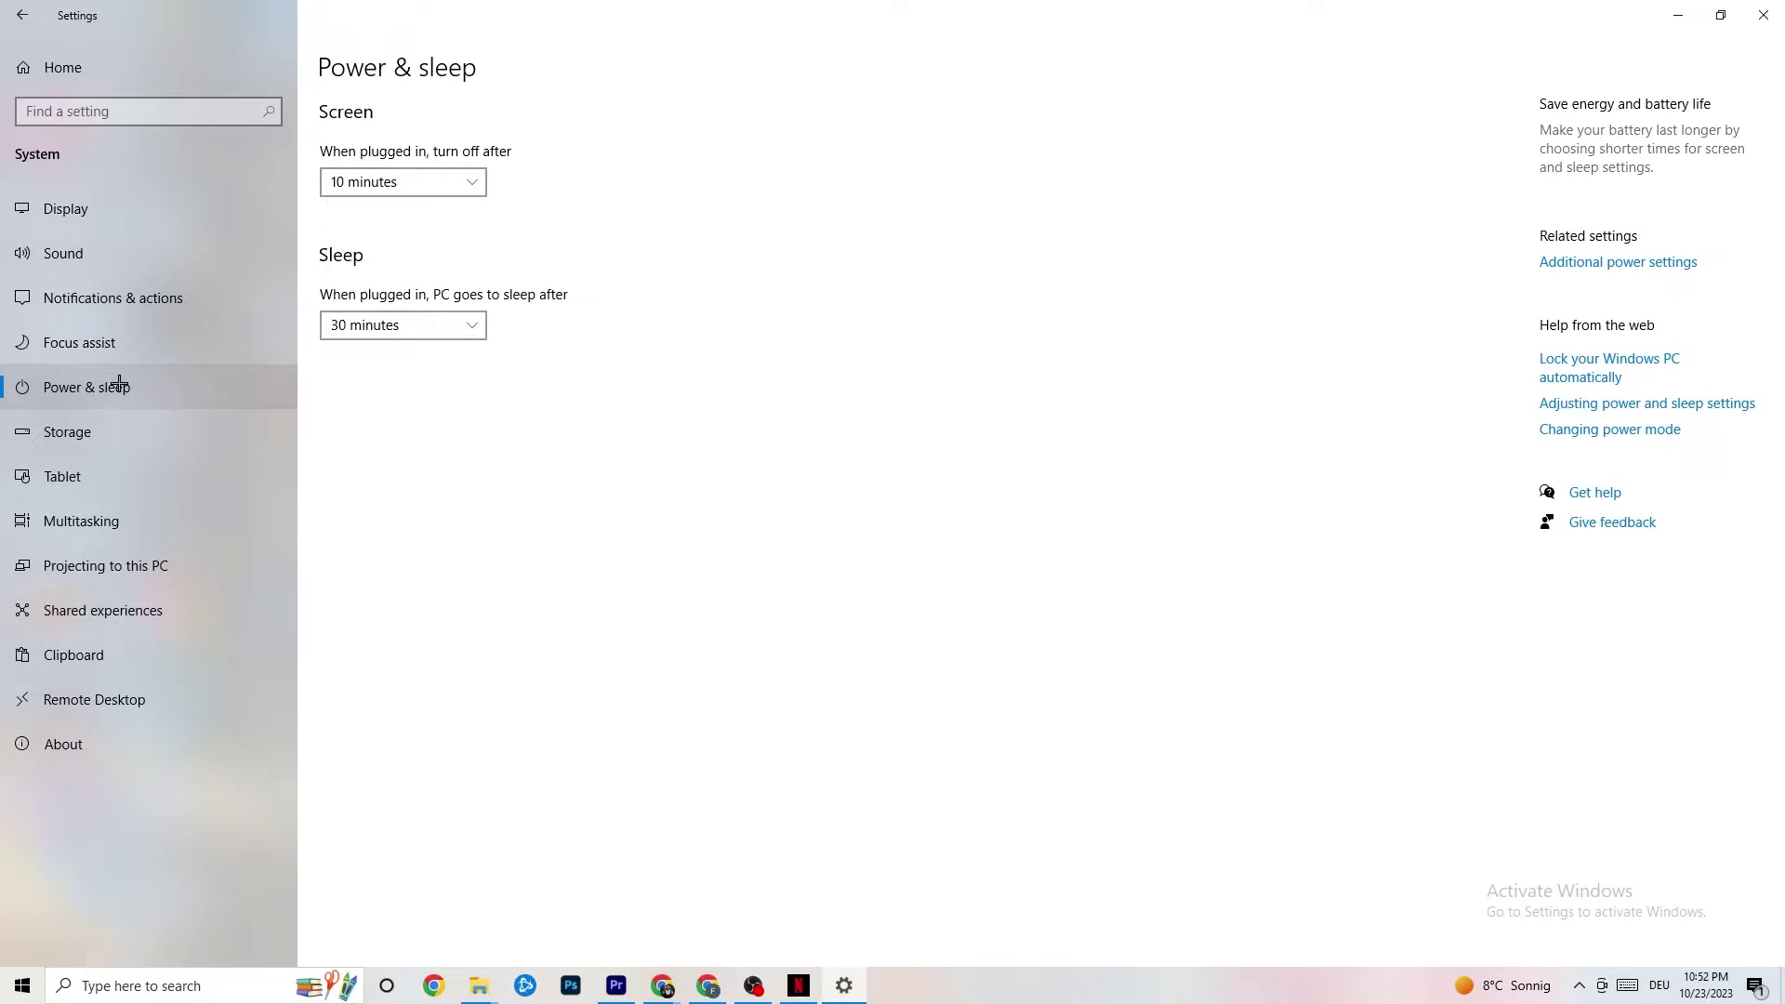
pyautogui.click(1634, 264)
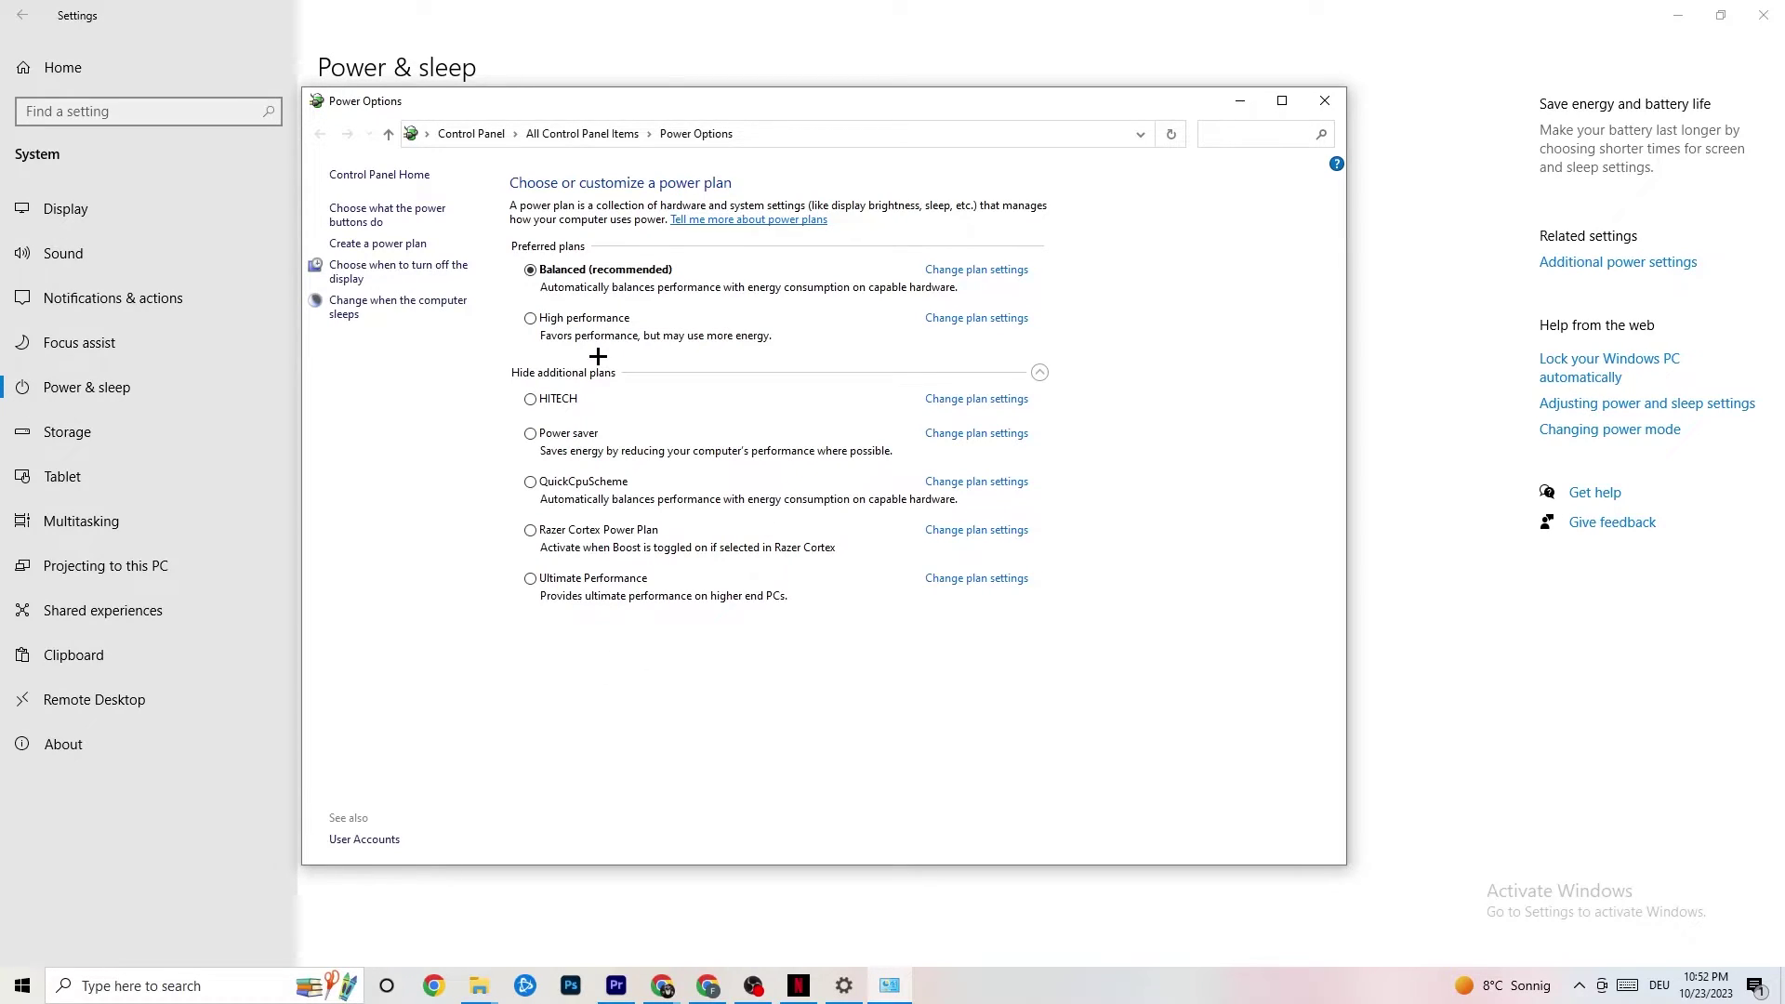
pyautogui.click(1321, 104)
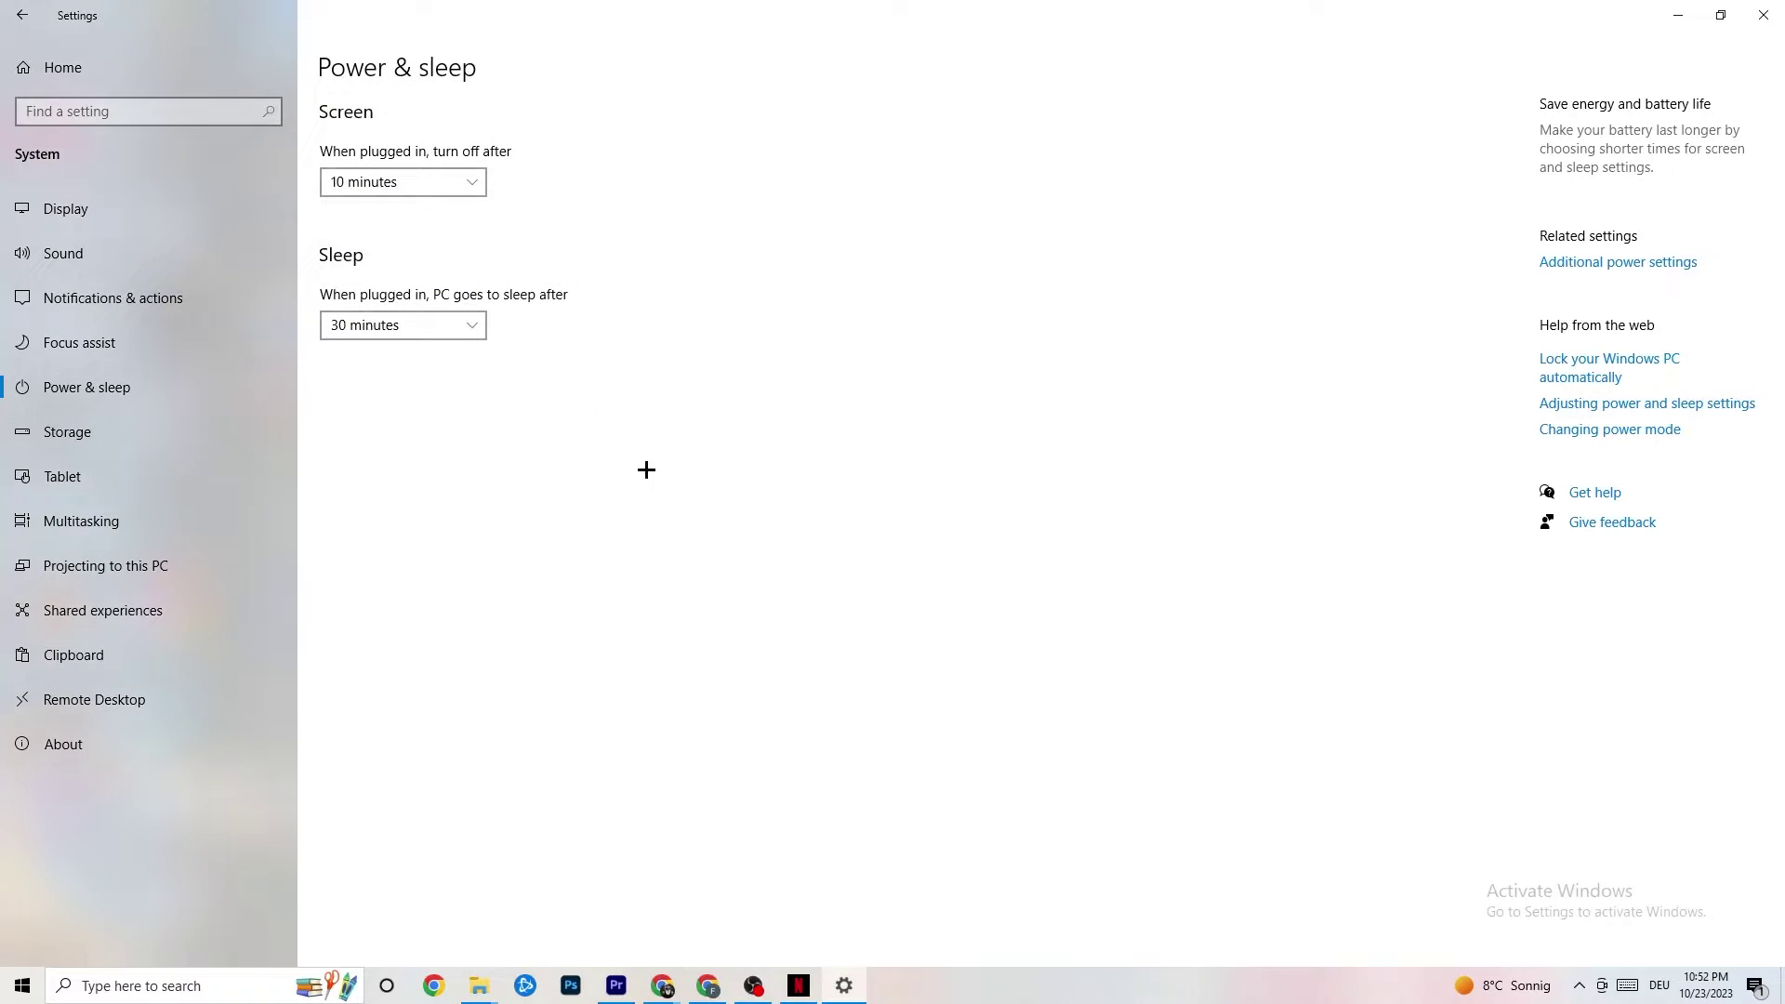
# Open the Storage Sense configuration under Storage and look at how often Storage Sense is set to run
pyautogui.click(115, 445)
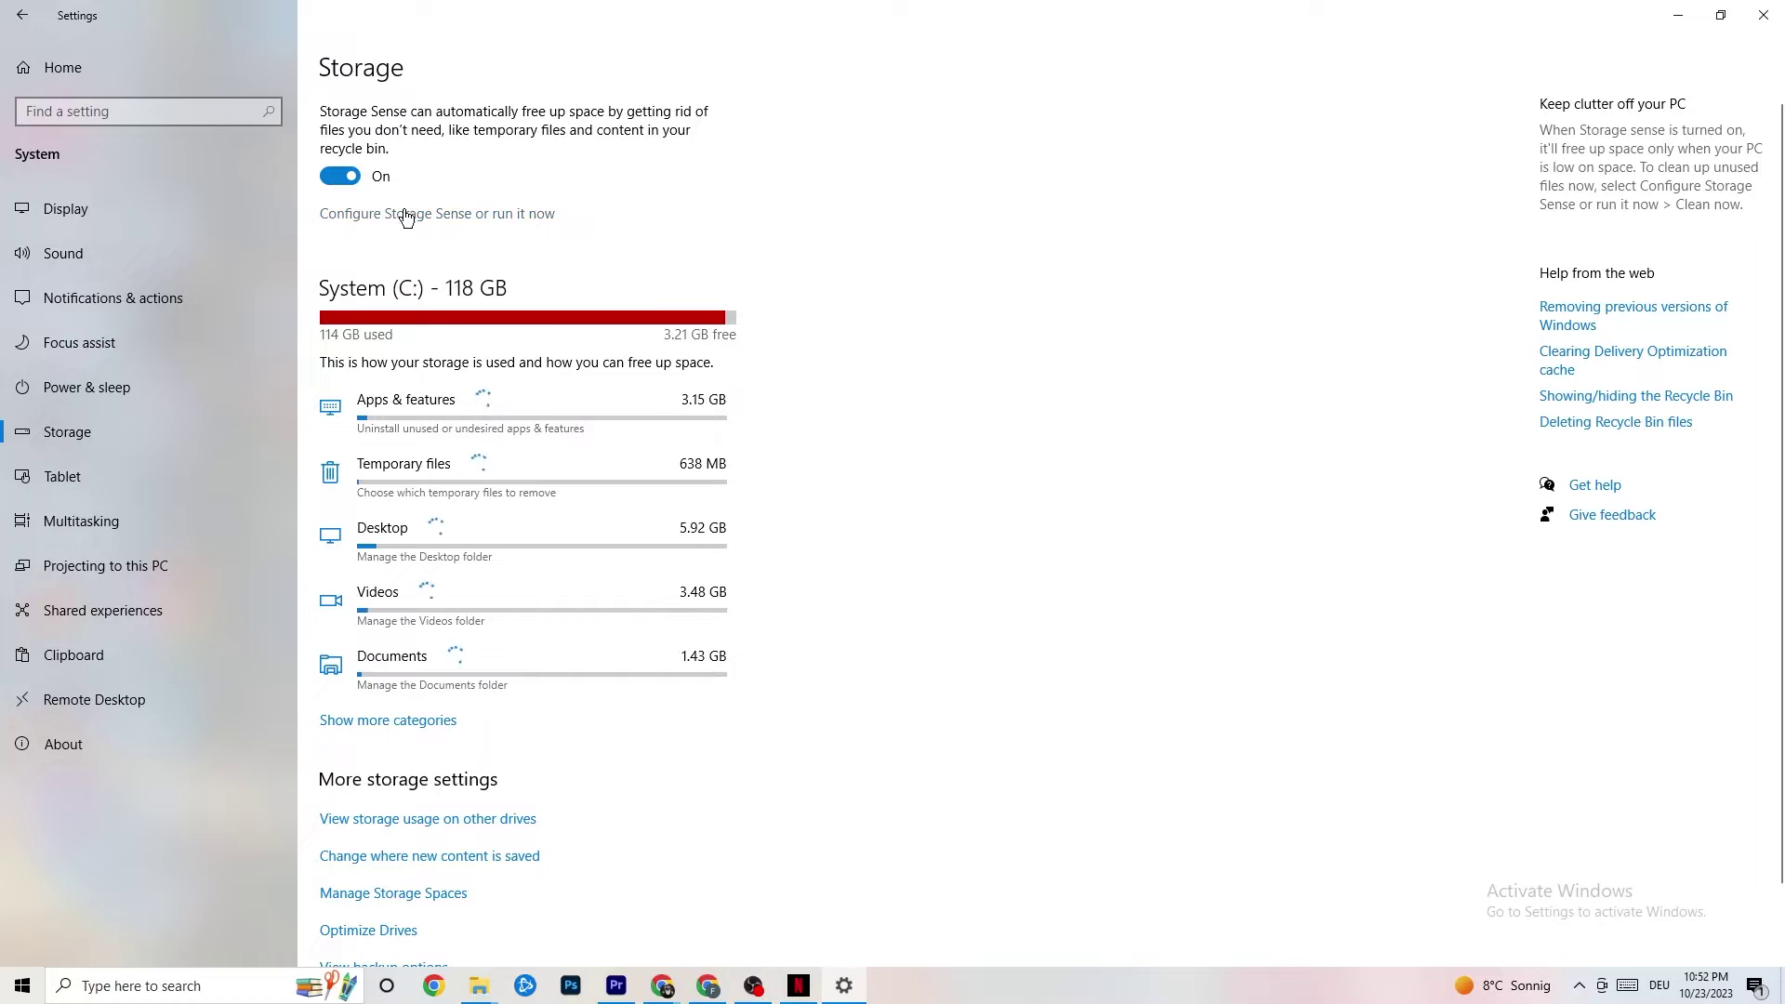
pyautogui.click(498, 206)
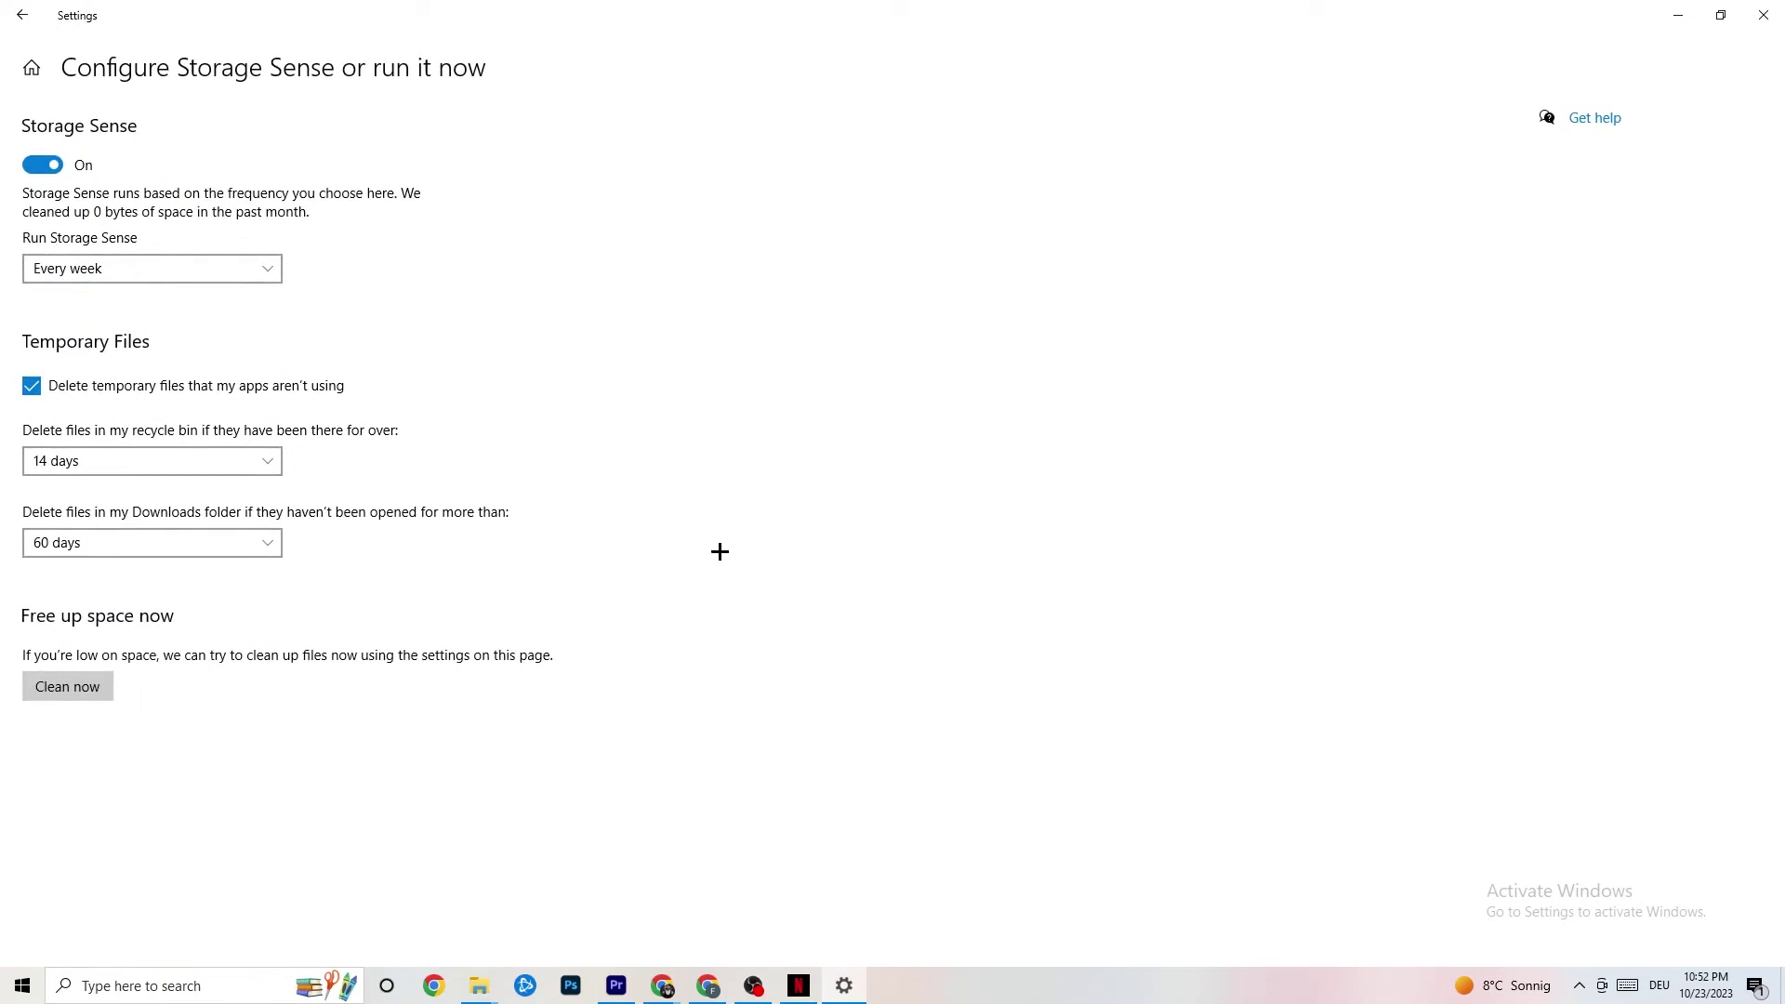
pyautogui.click(220, 272)
pyautogui.click(721, 347)
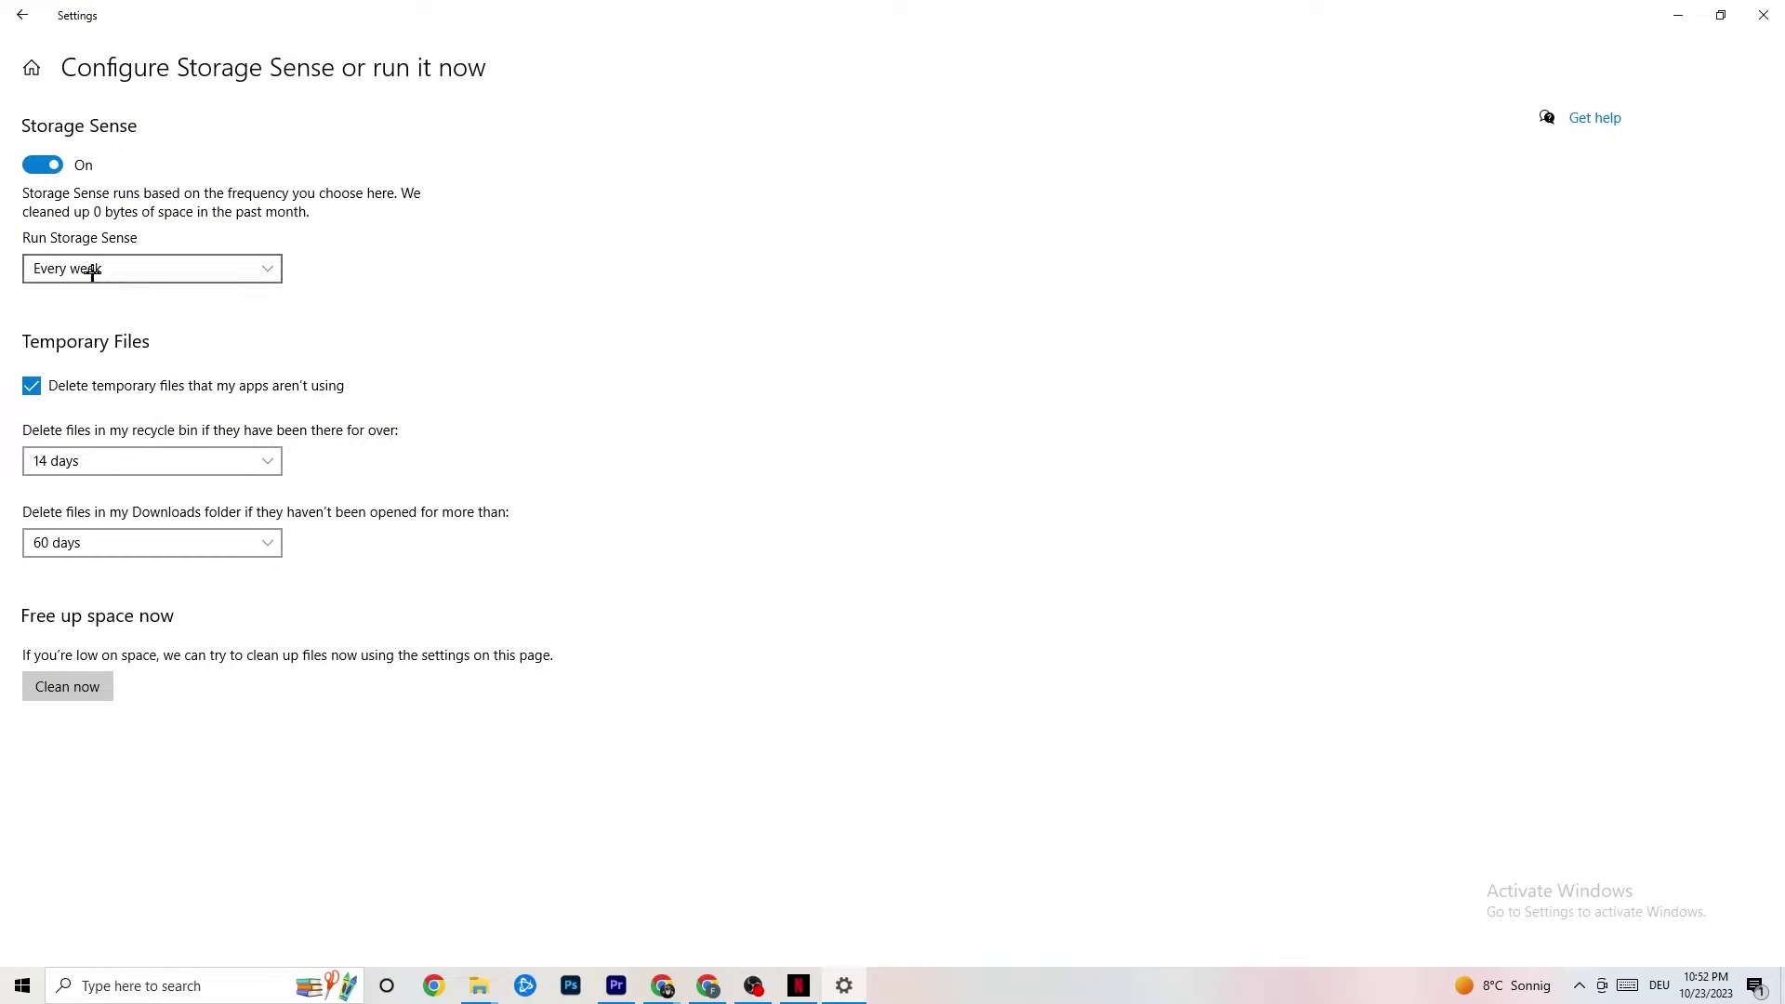
pyautogui.click(124, 267)
pyautogui.click(321, 208)
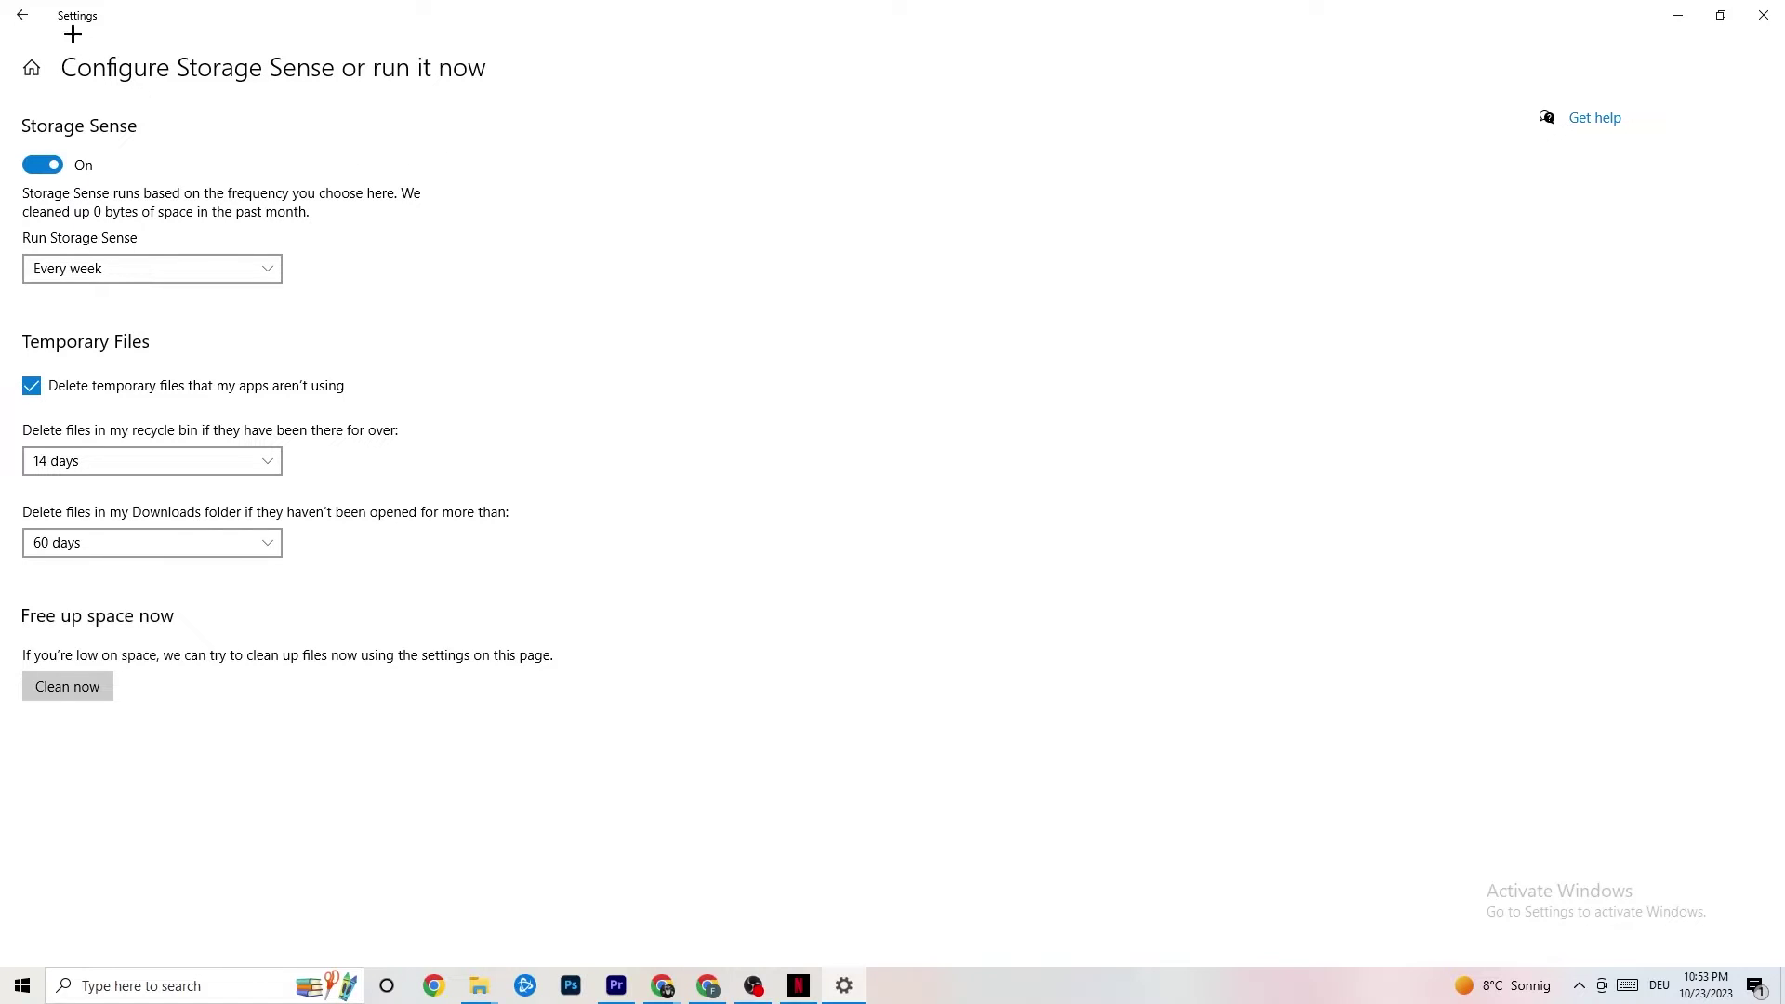
# Return to the settings overview and open the Captures page of the Gaming settings
pyautogui.click(21, 15)
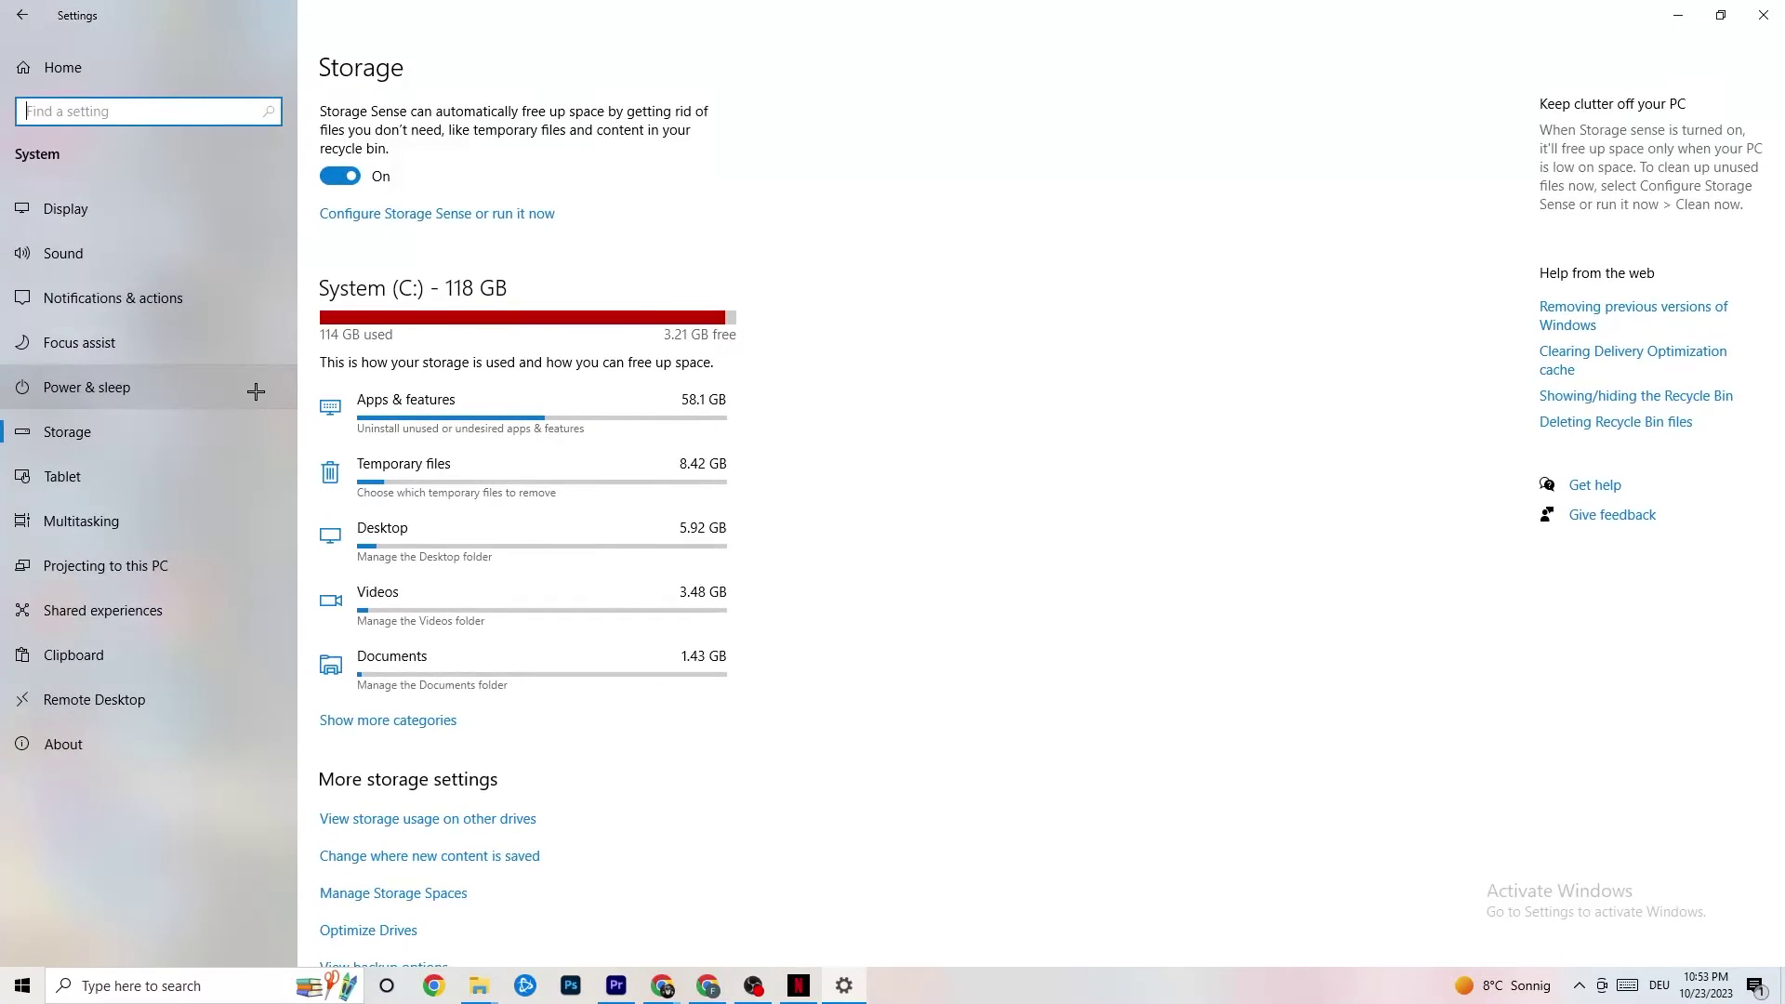
pyautogui.click(21, 15)
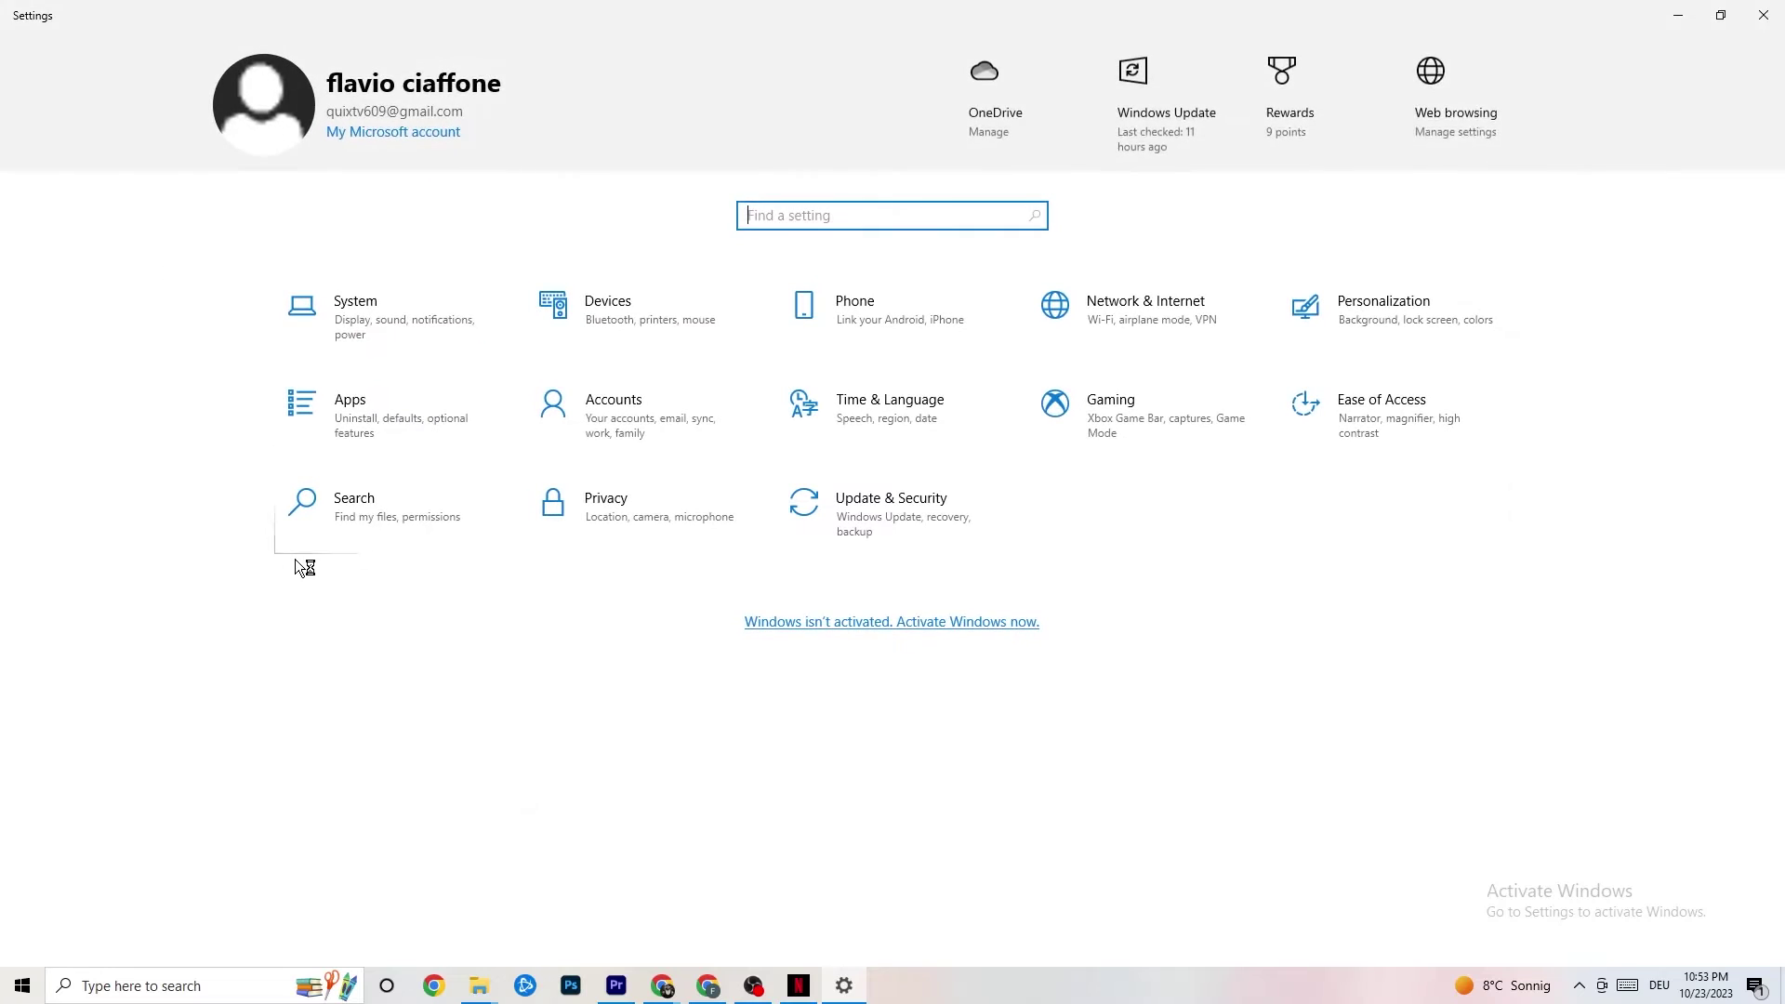
pyautogui.click(1147, 422)
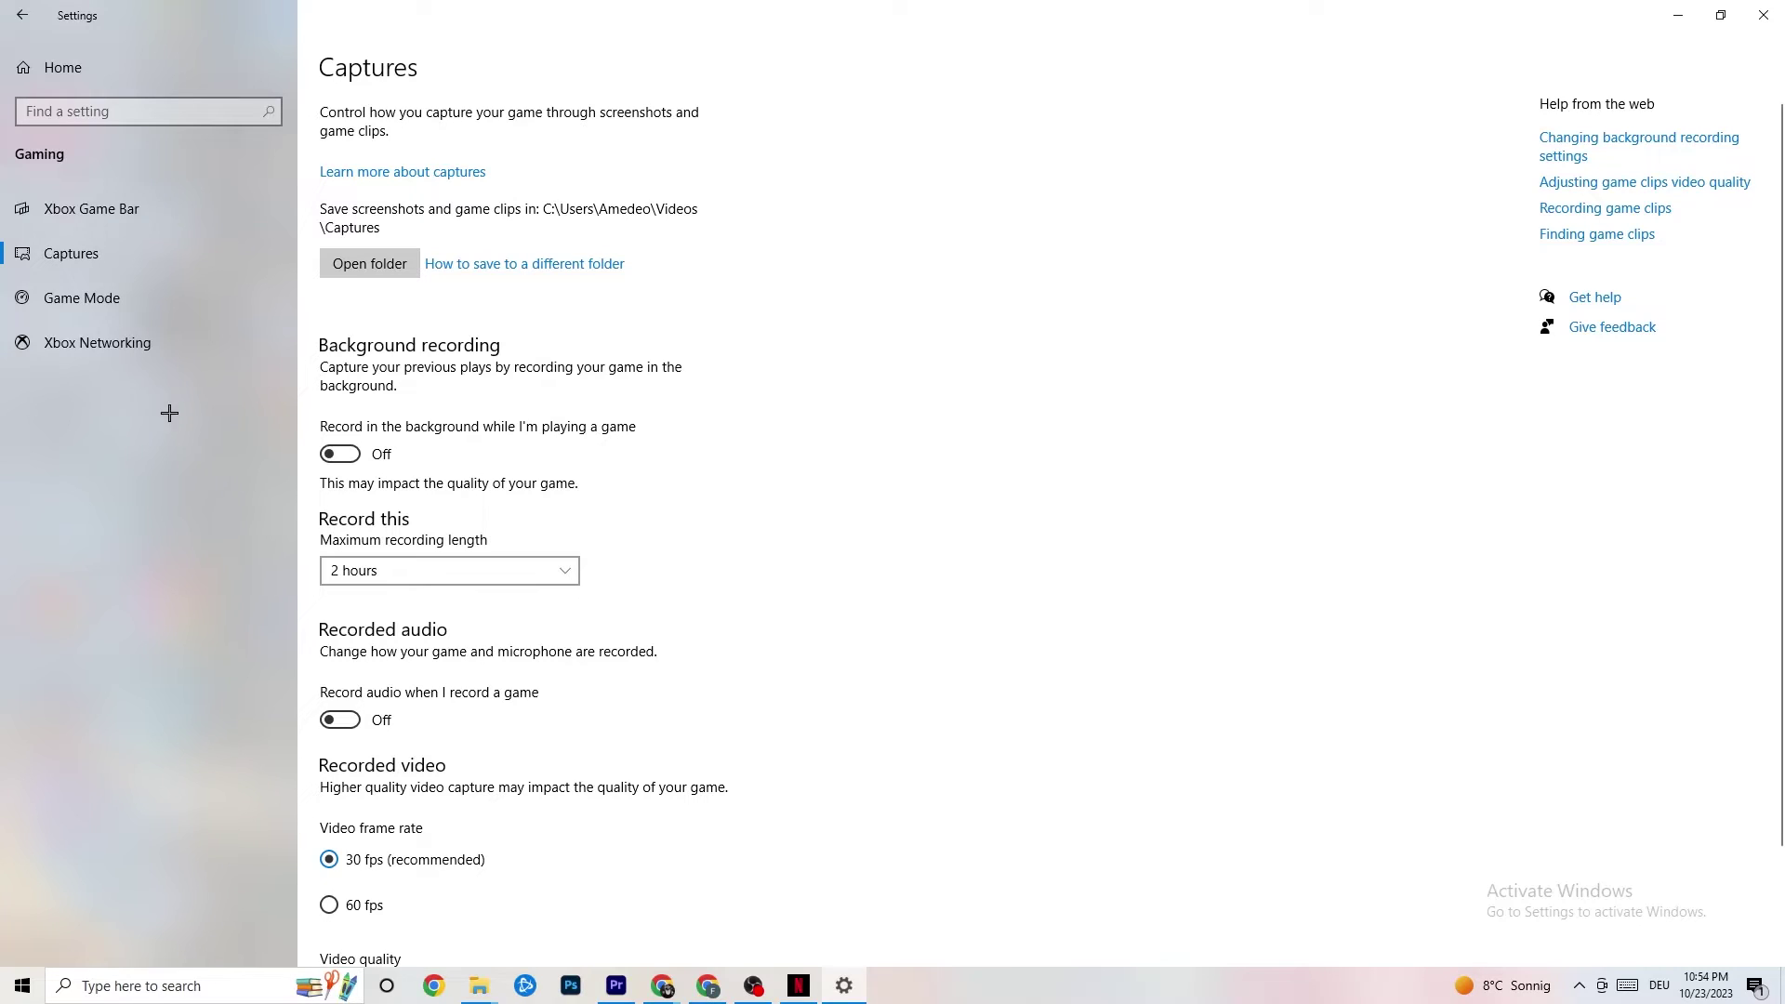
# View the Game Mode setting on the Gaming settings page and close Settings
pyautogui.click(94, 298)
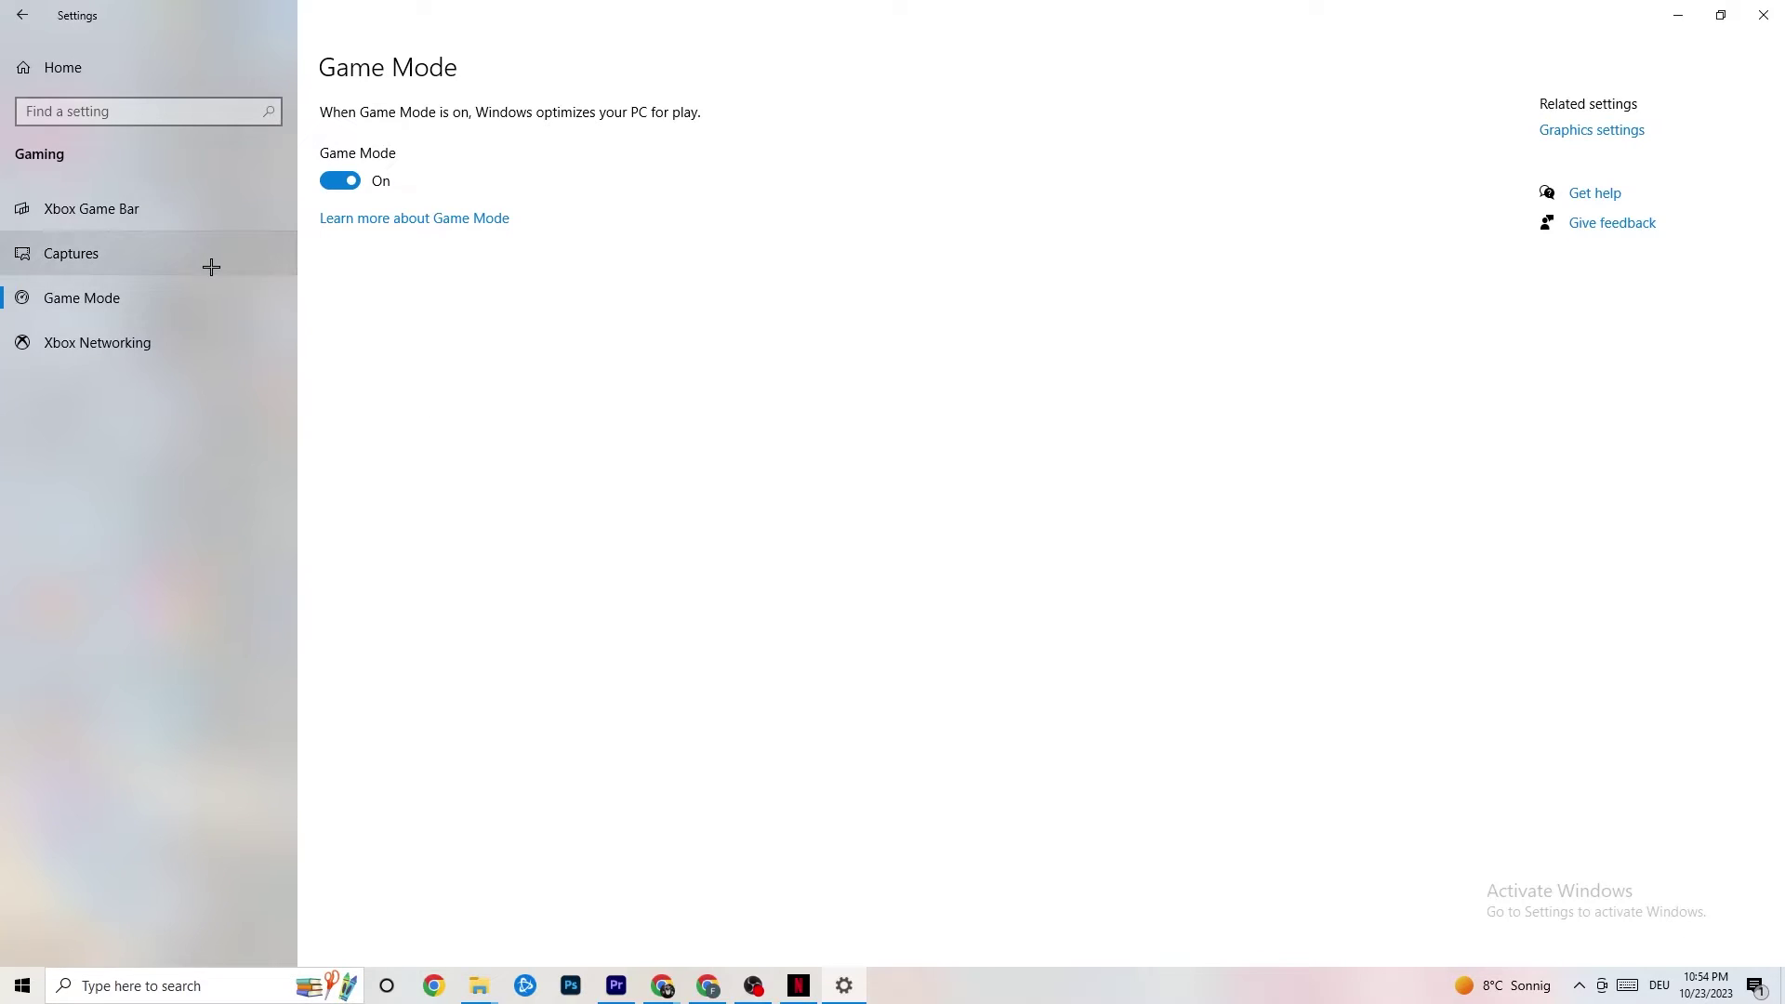
pyautogui.click(1763, 15)
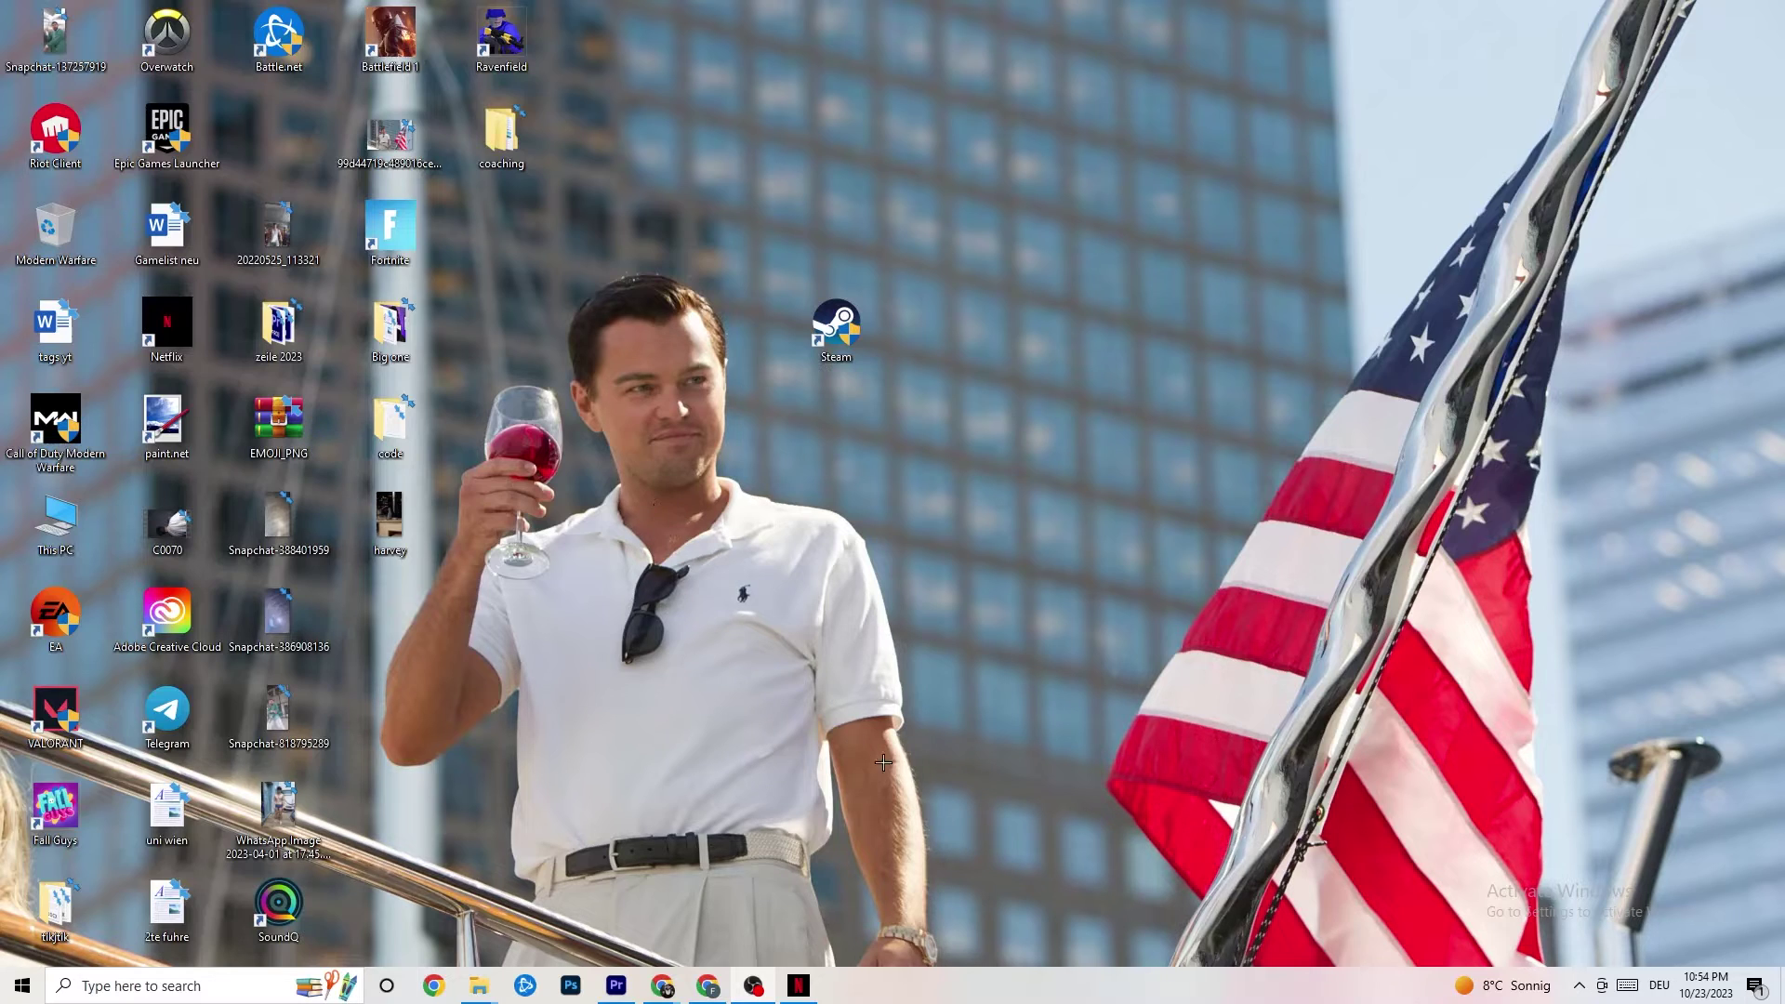
# Open Task Manager, look through the running apps and background processes, and view the actions available for the Netflix process
pyautogui.rightClick(912, 997)
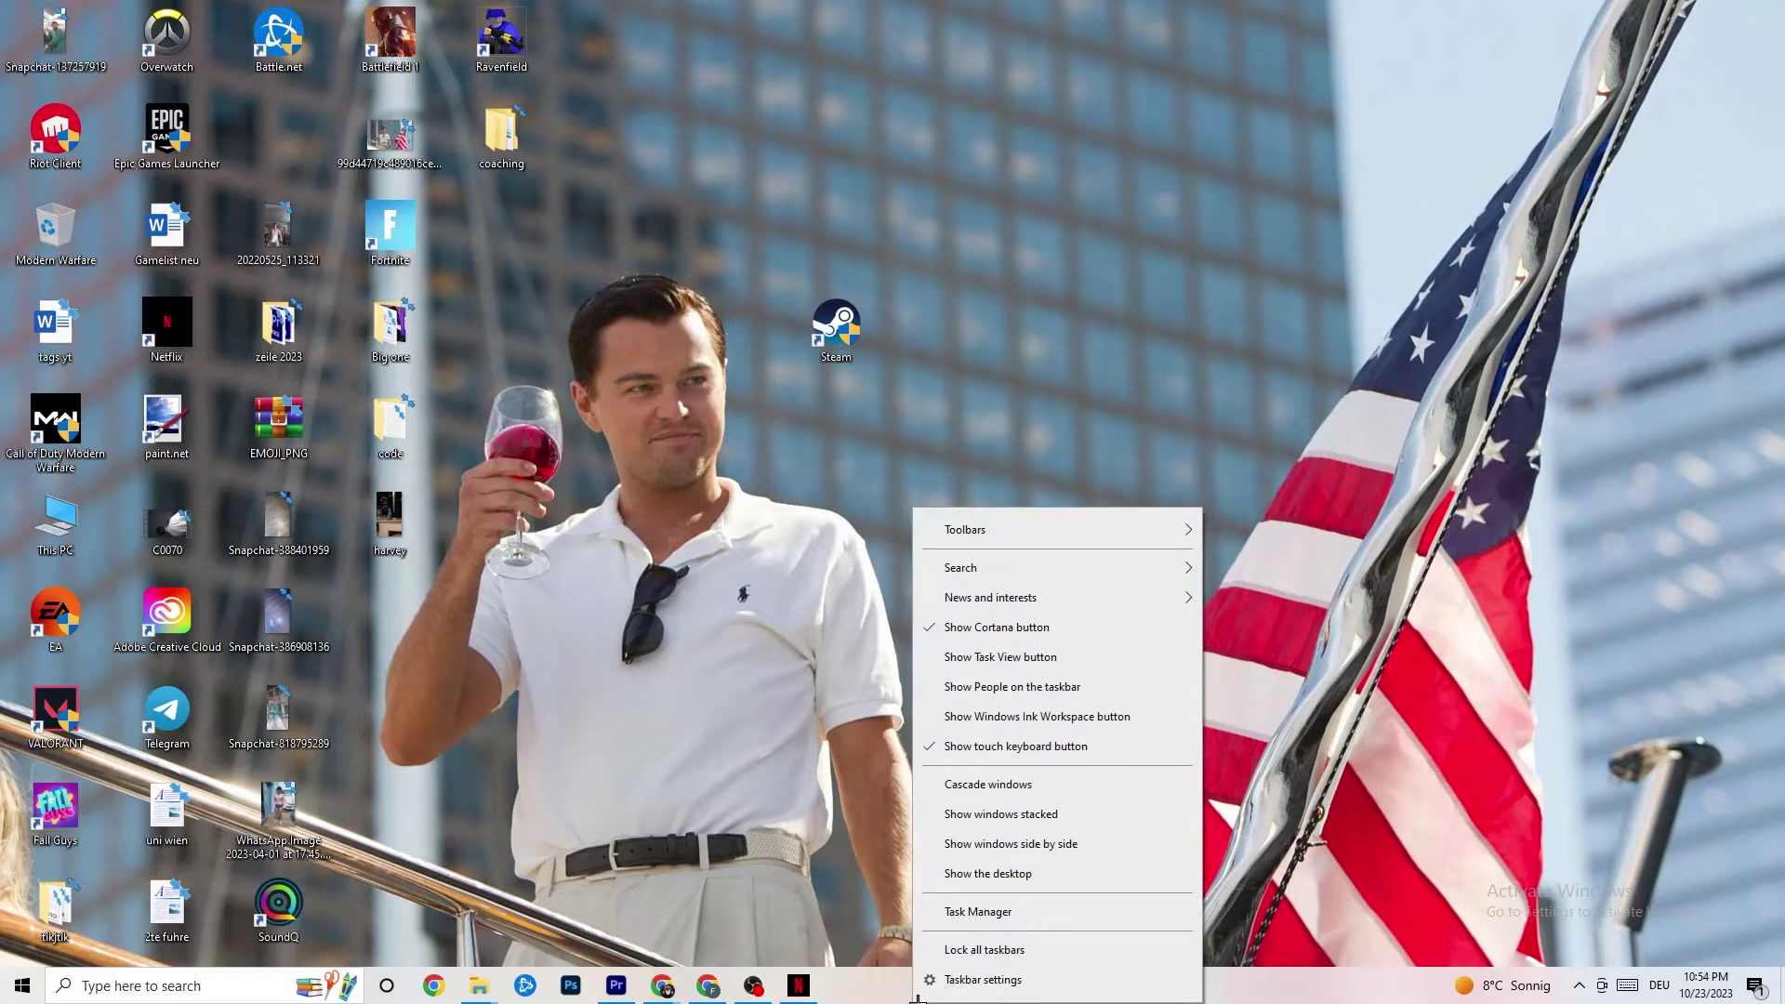
pyautogui.click(968, 913)
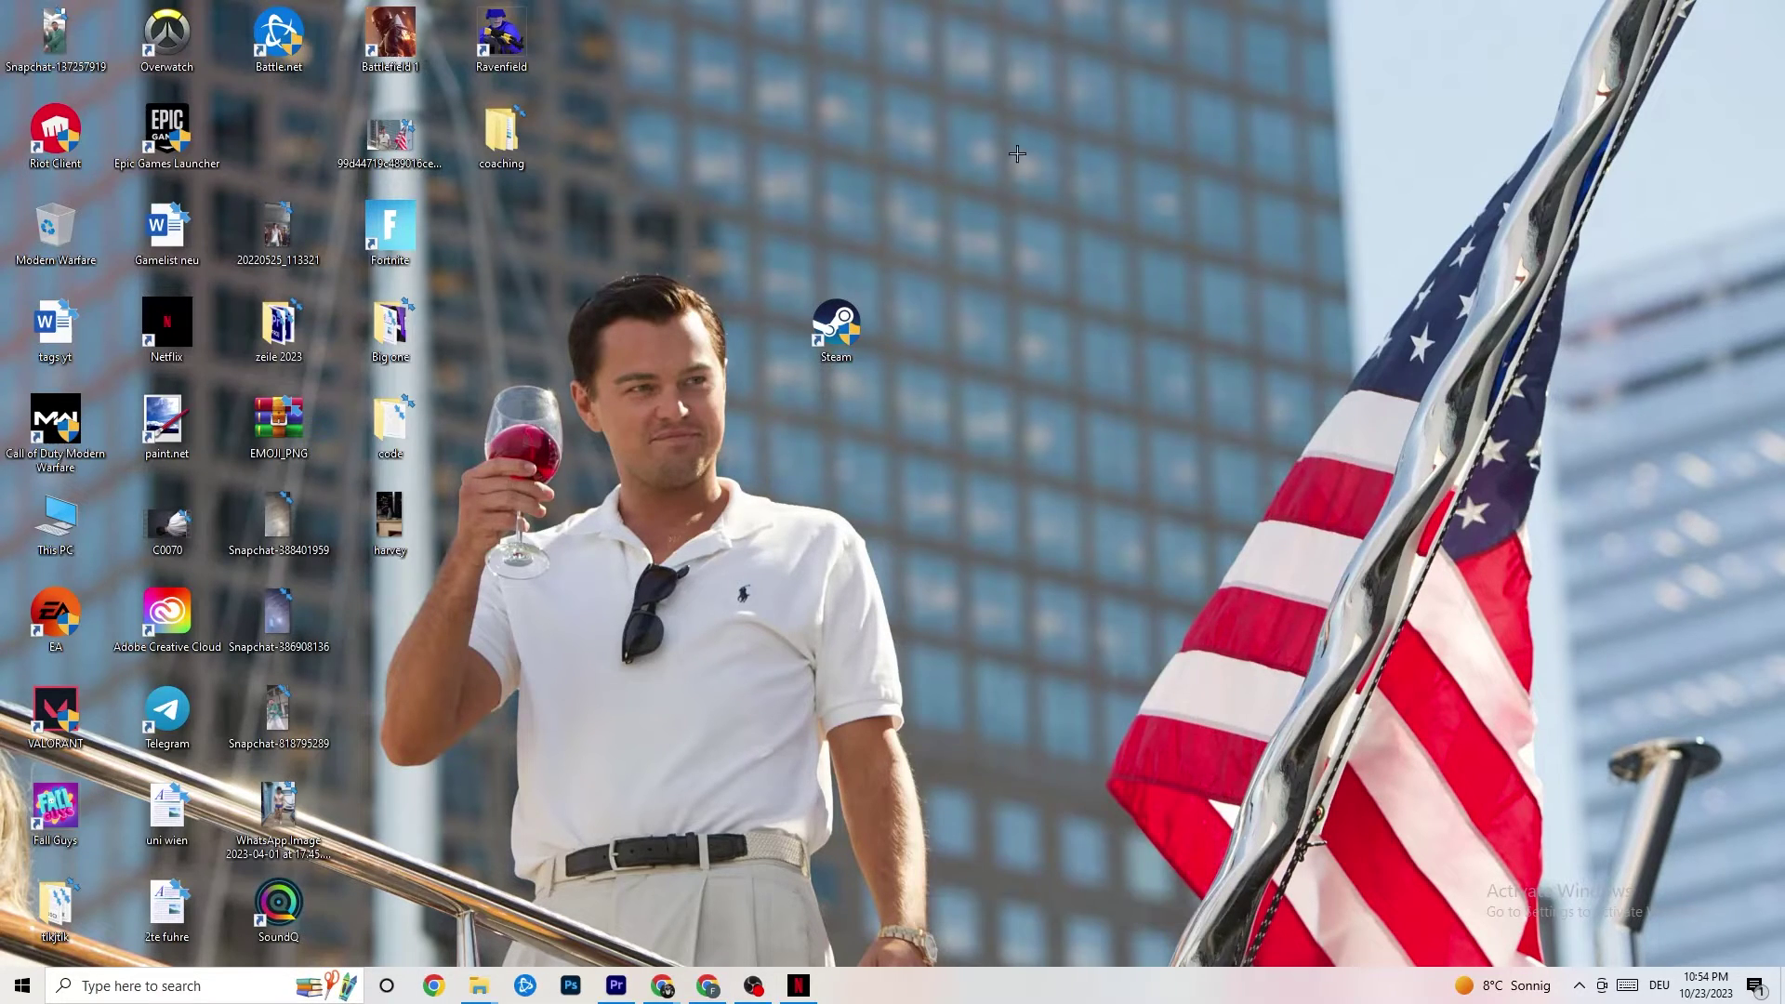
pyautogui.click(1023, 58)
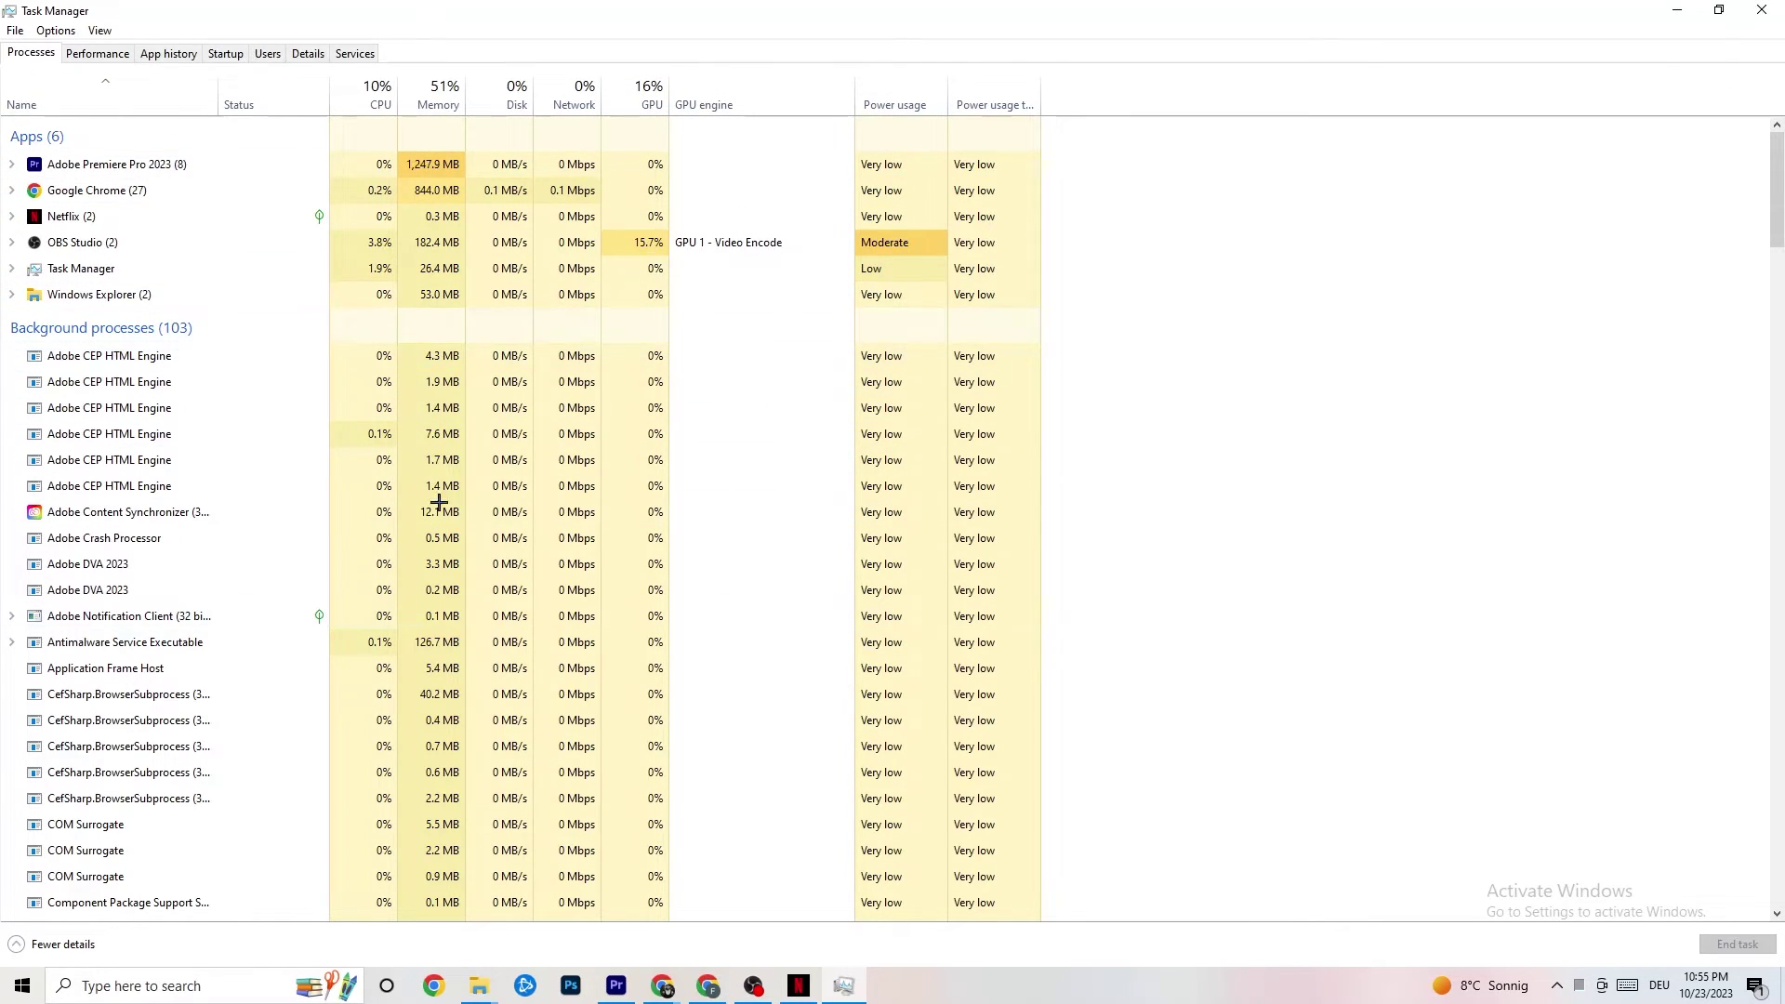
pyautogui.scroll(-6, 363, 688)
pyautogui.scroll(7, 347, 618)
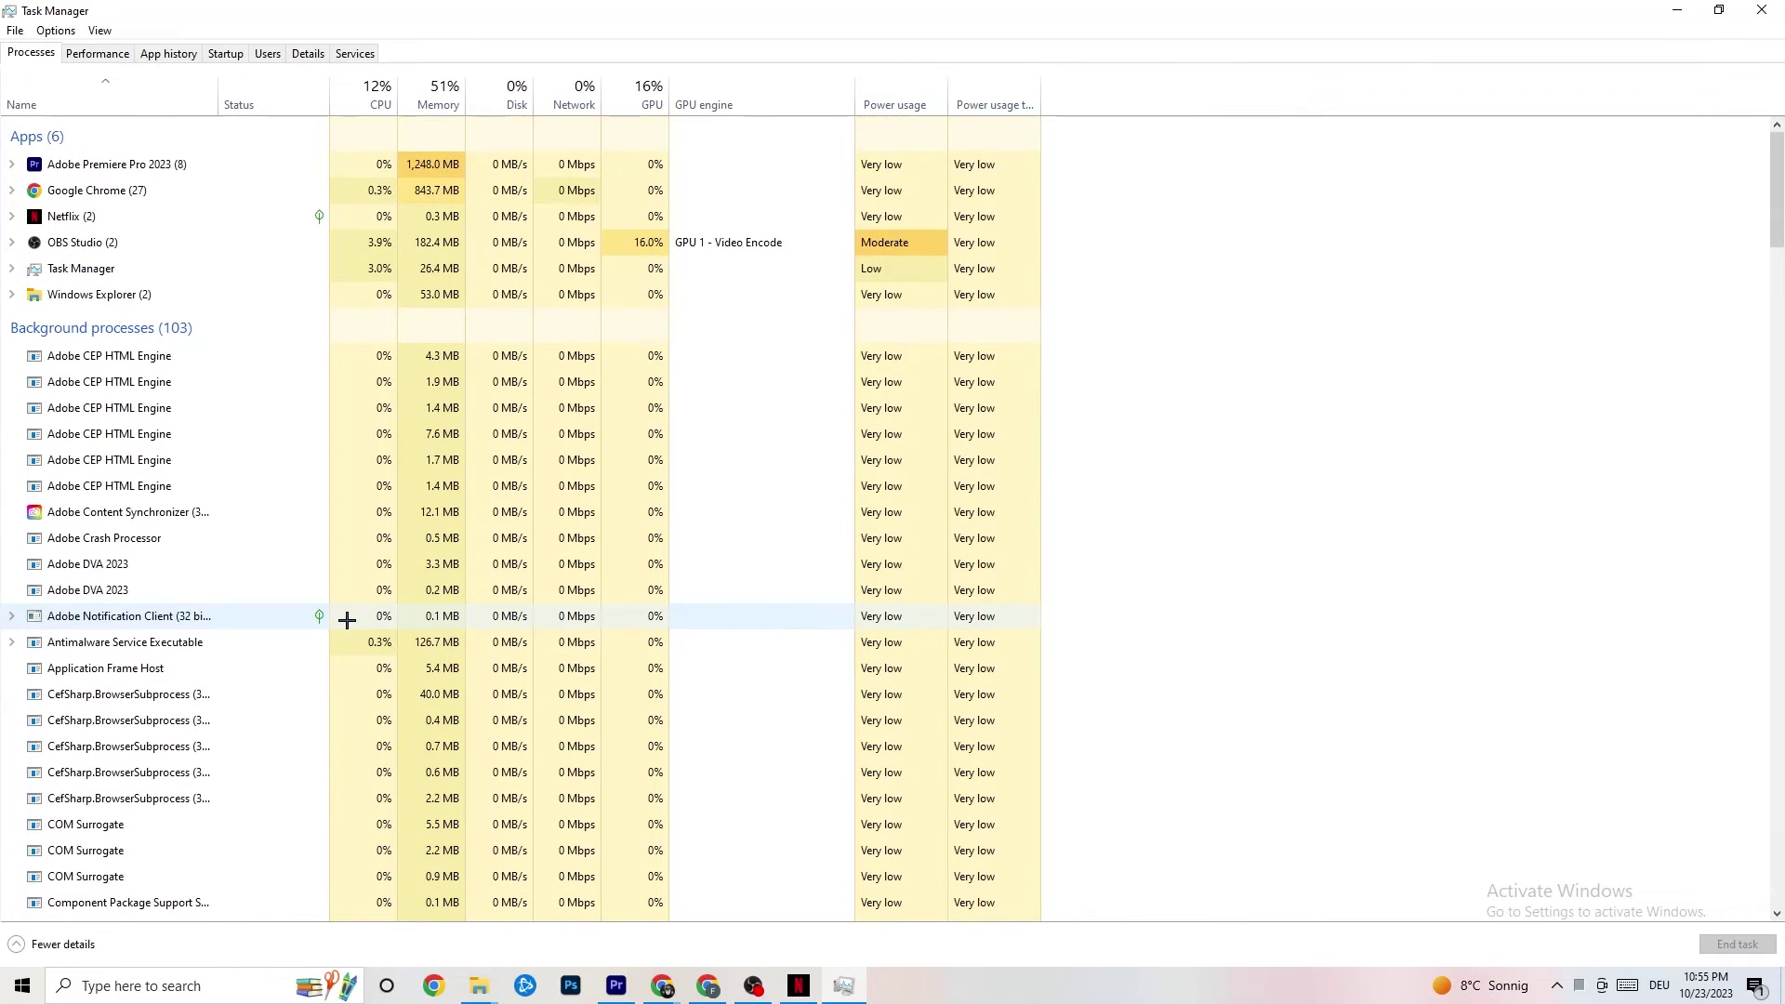
pyautogui.rightClick(114, 217)
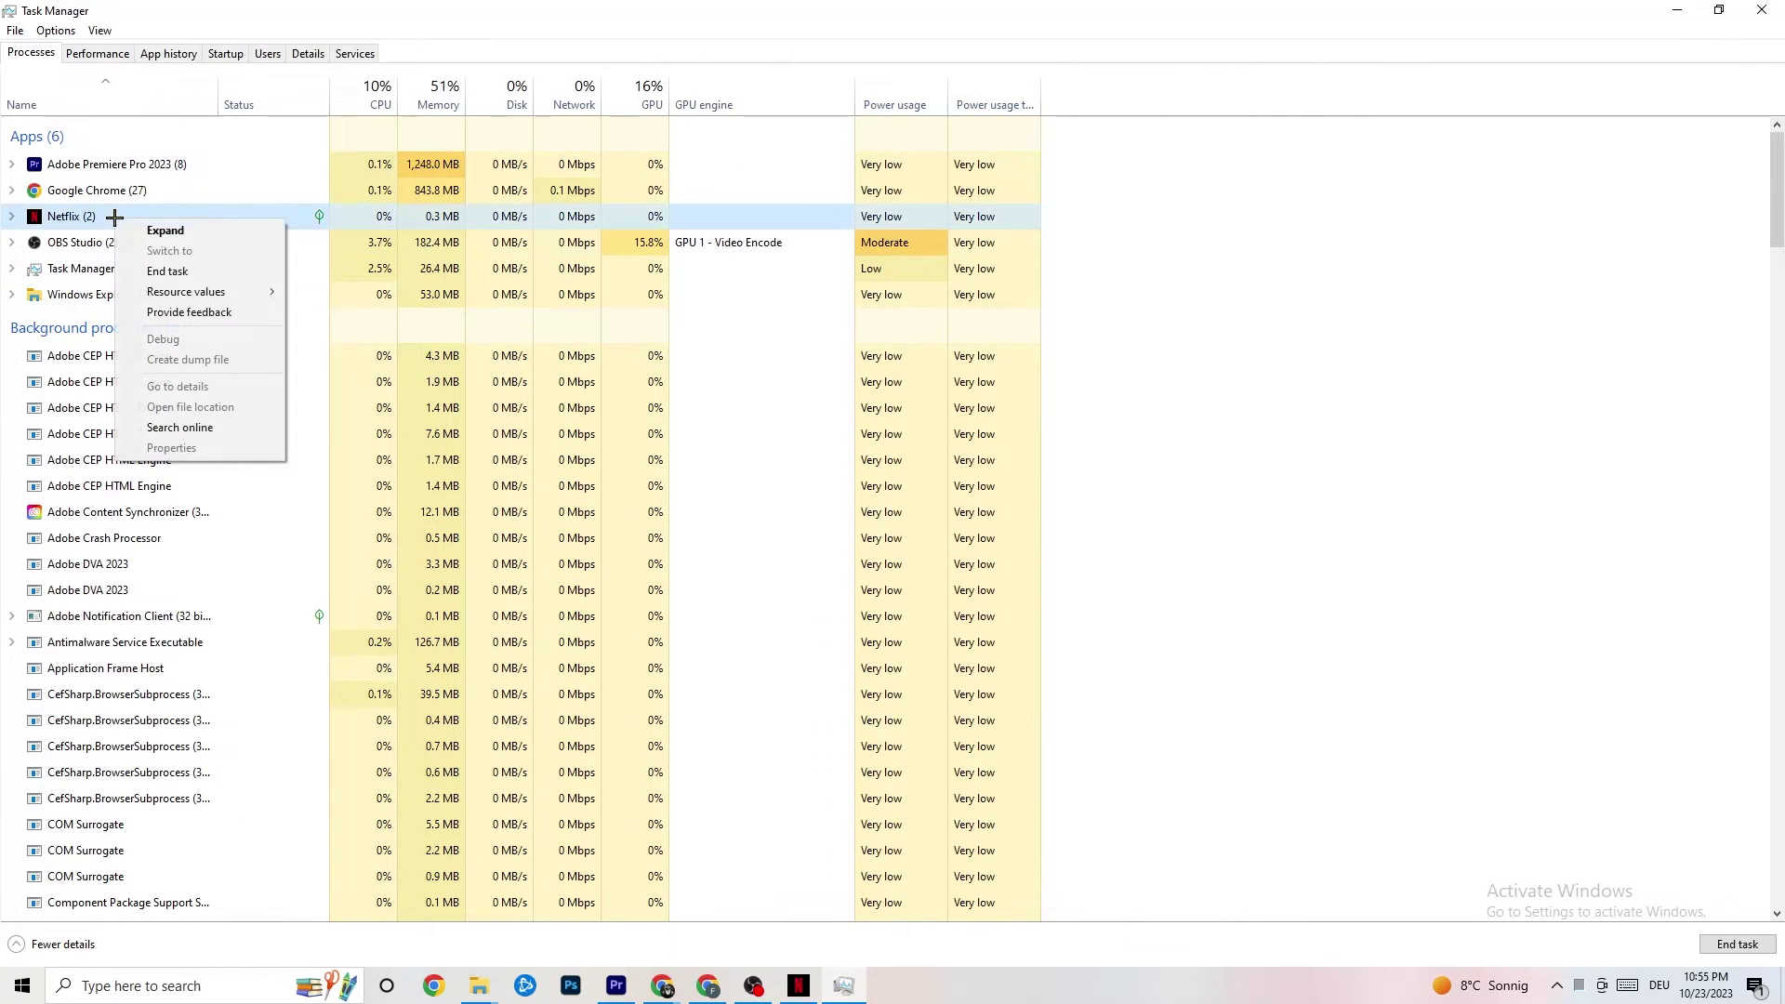
pyautogui.click(1112, 314)
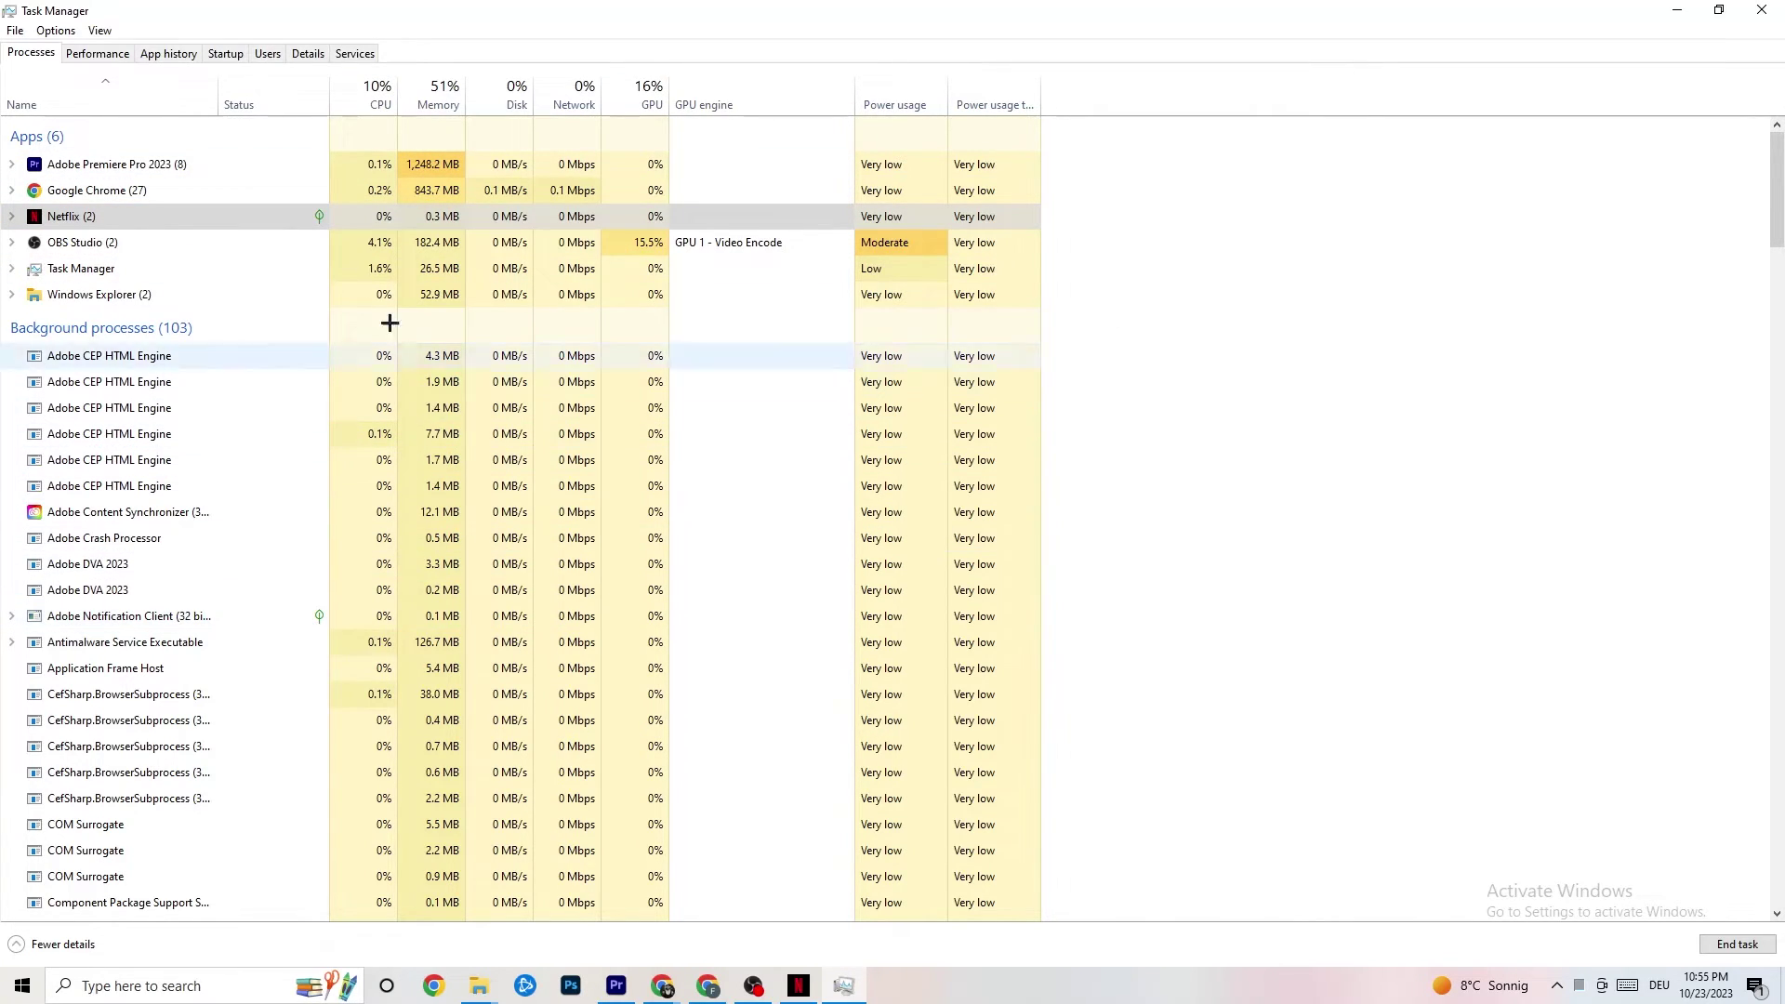
# View the priority options for the Adobe Premiere Pro process in the detailed process list
pyautogui.click(293, 56)
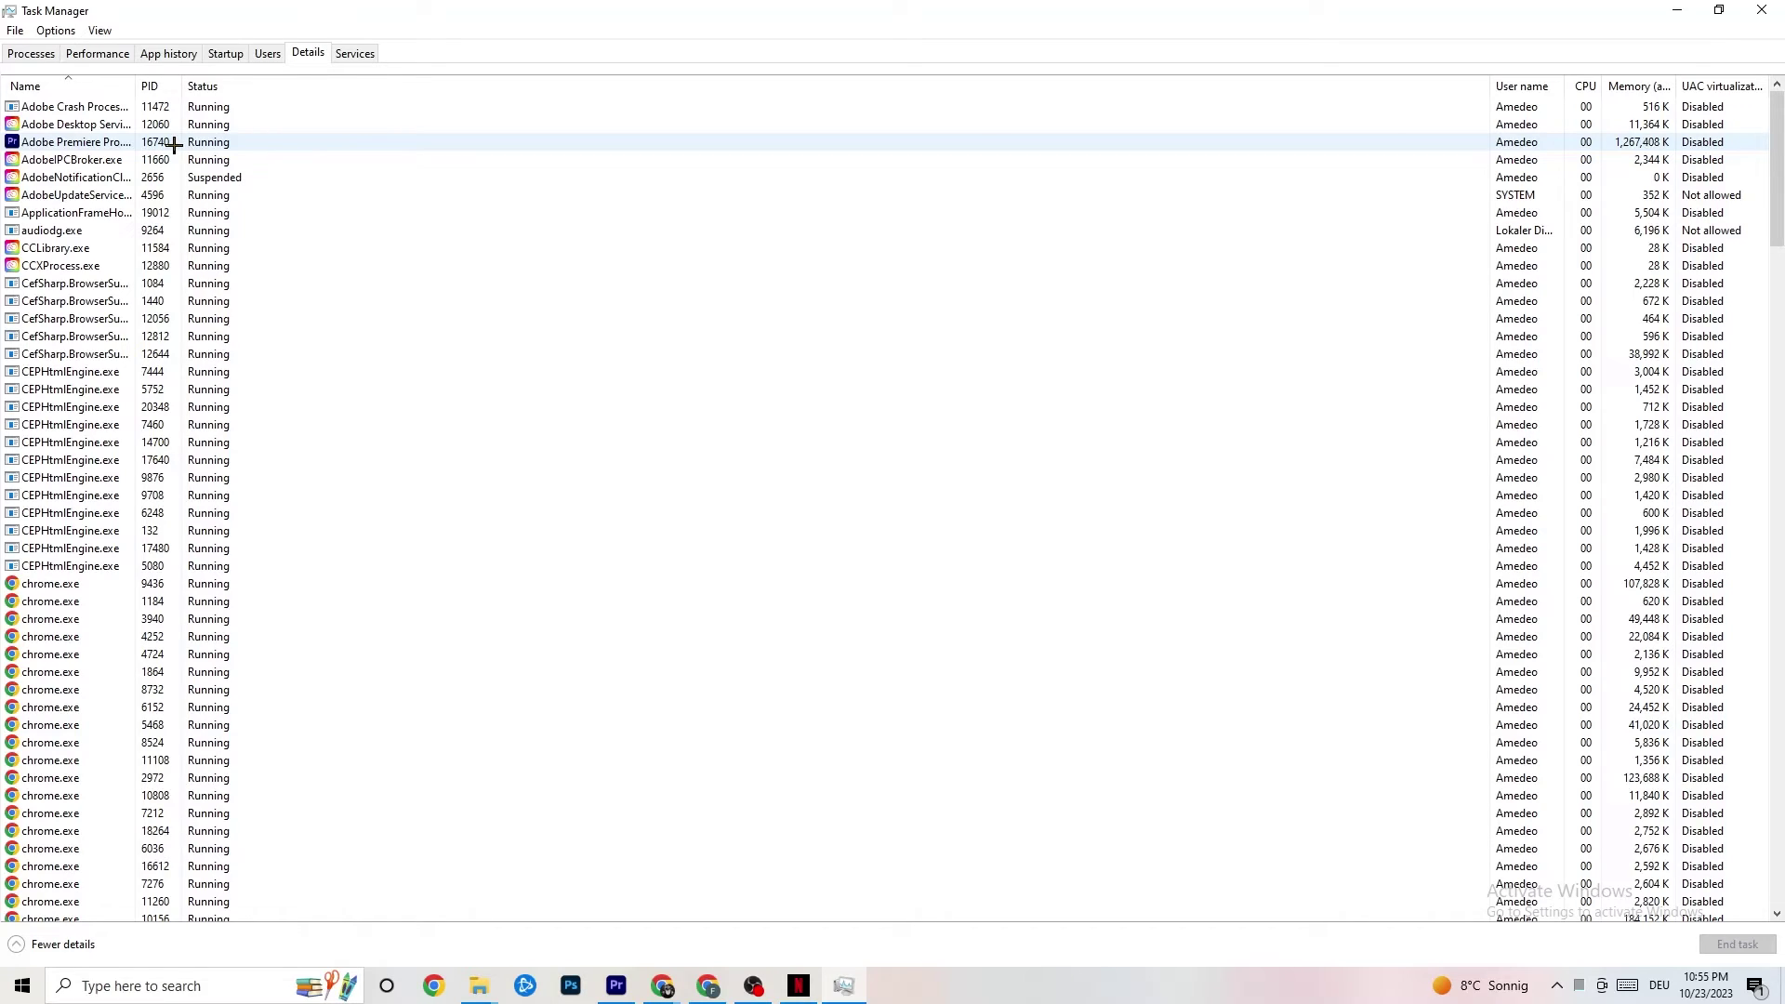
pyautogui.rightClick(175, 145)
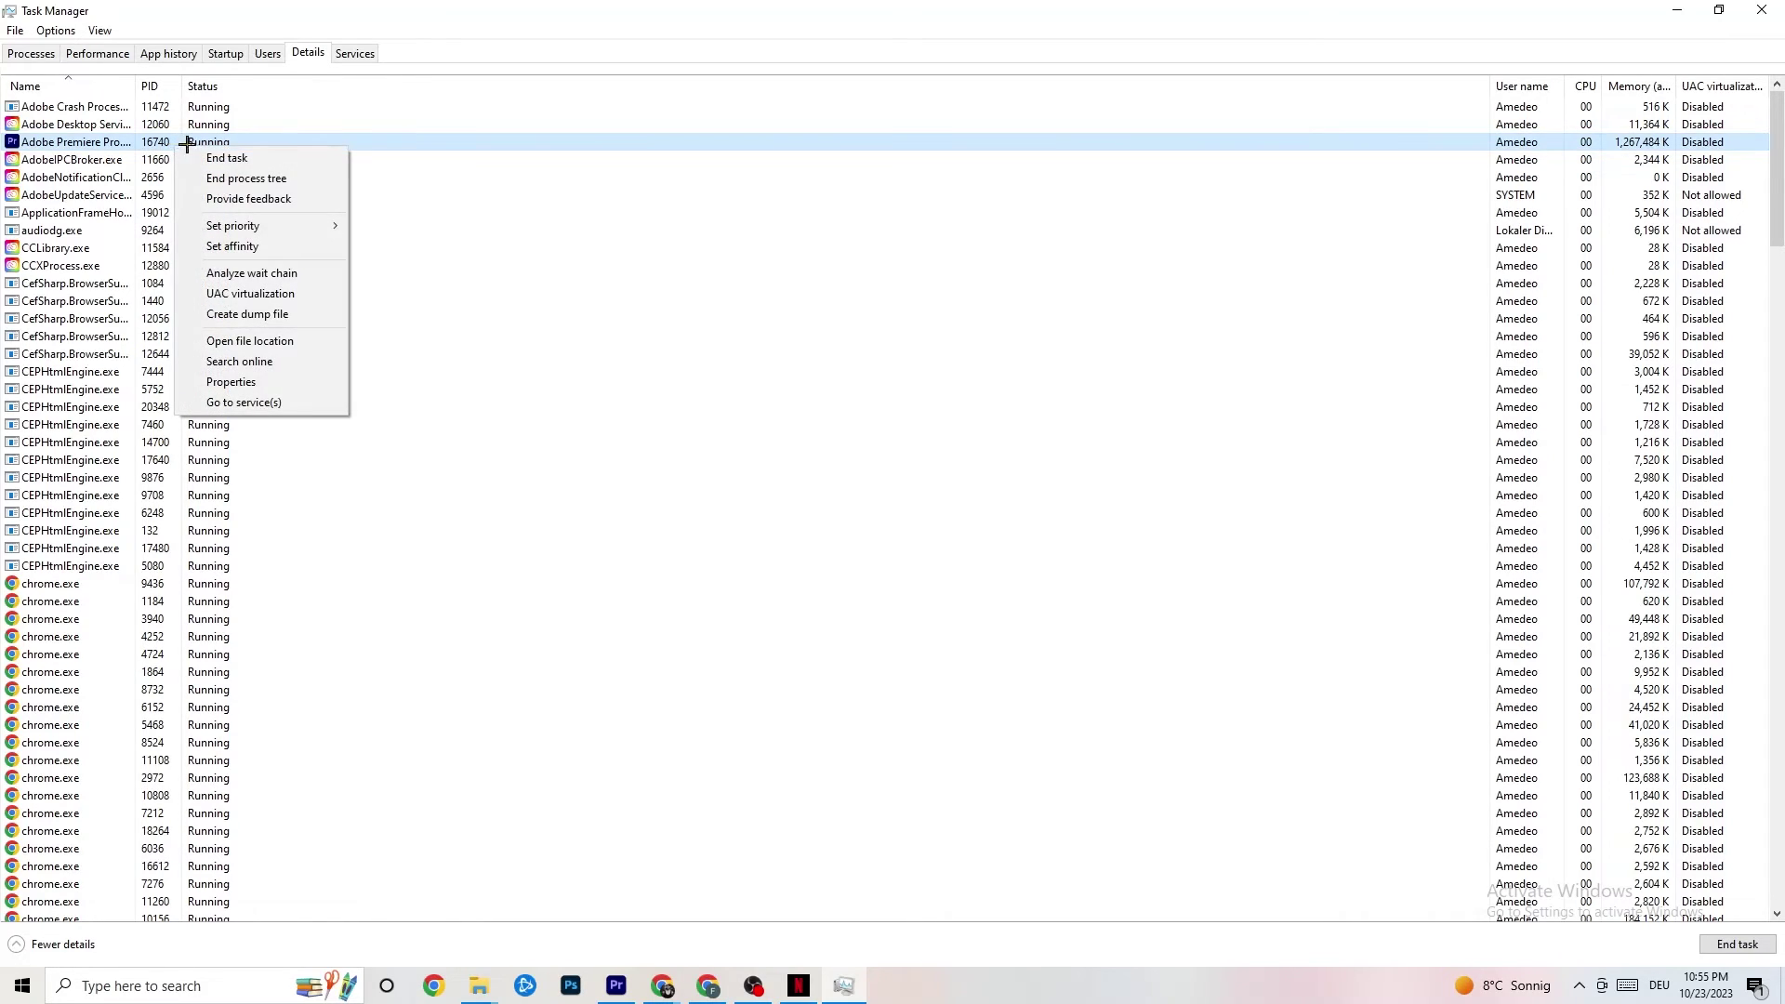
pyautogui.moveTo(275, 225)
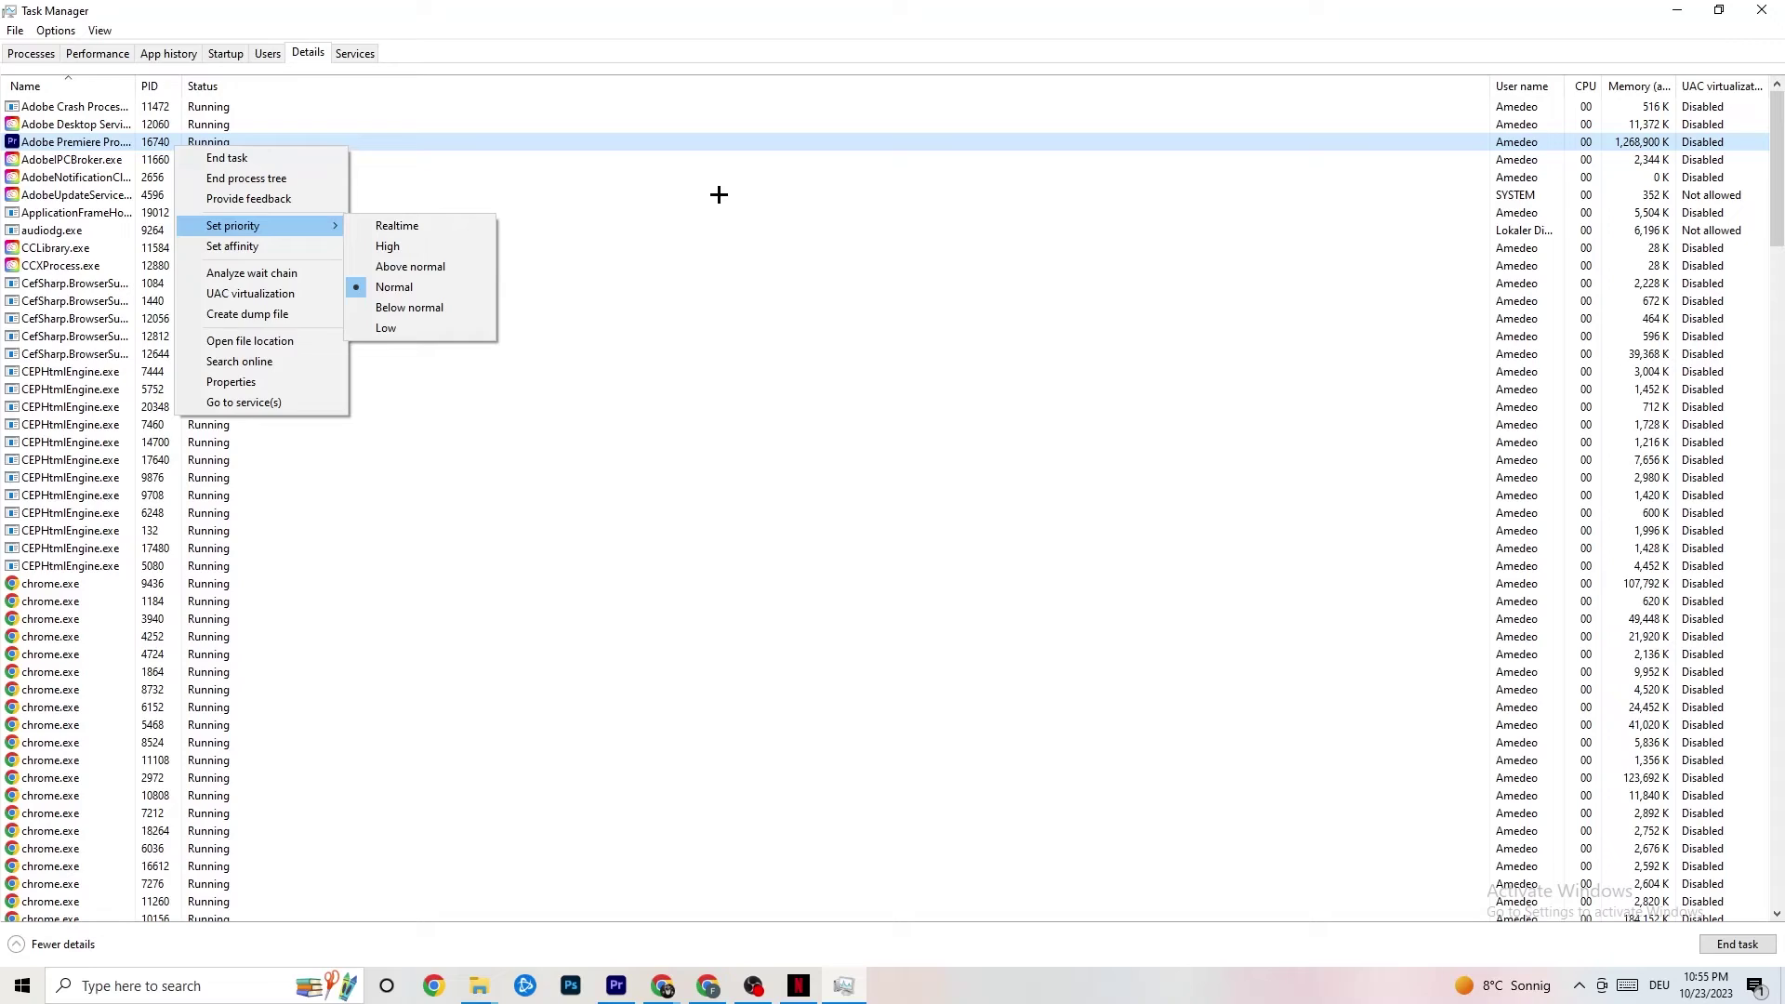
pyautogui.click(293, 225)
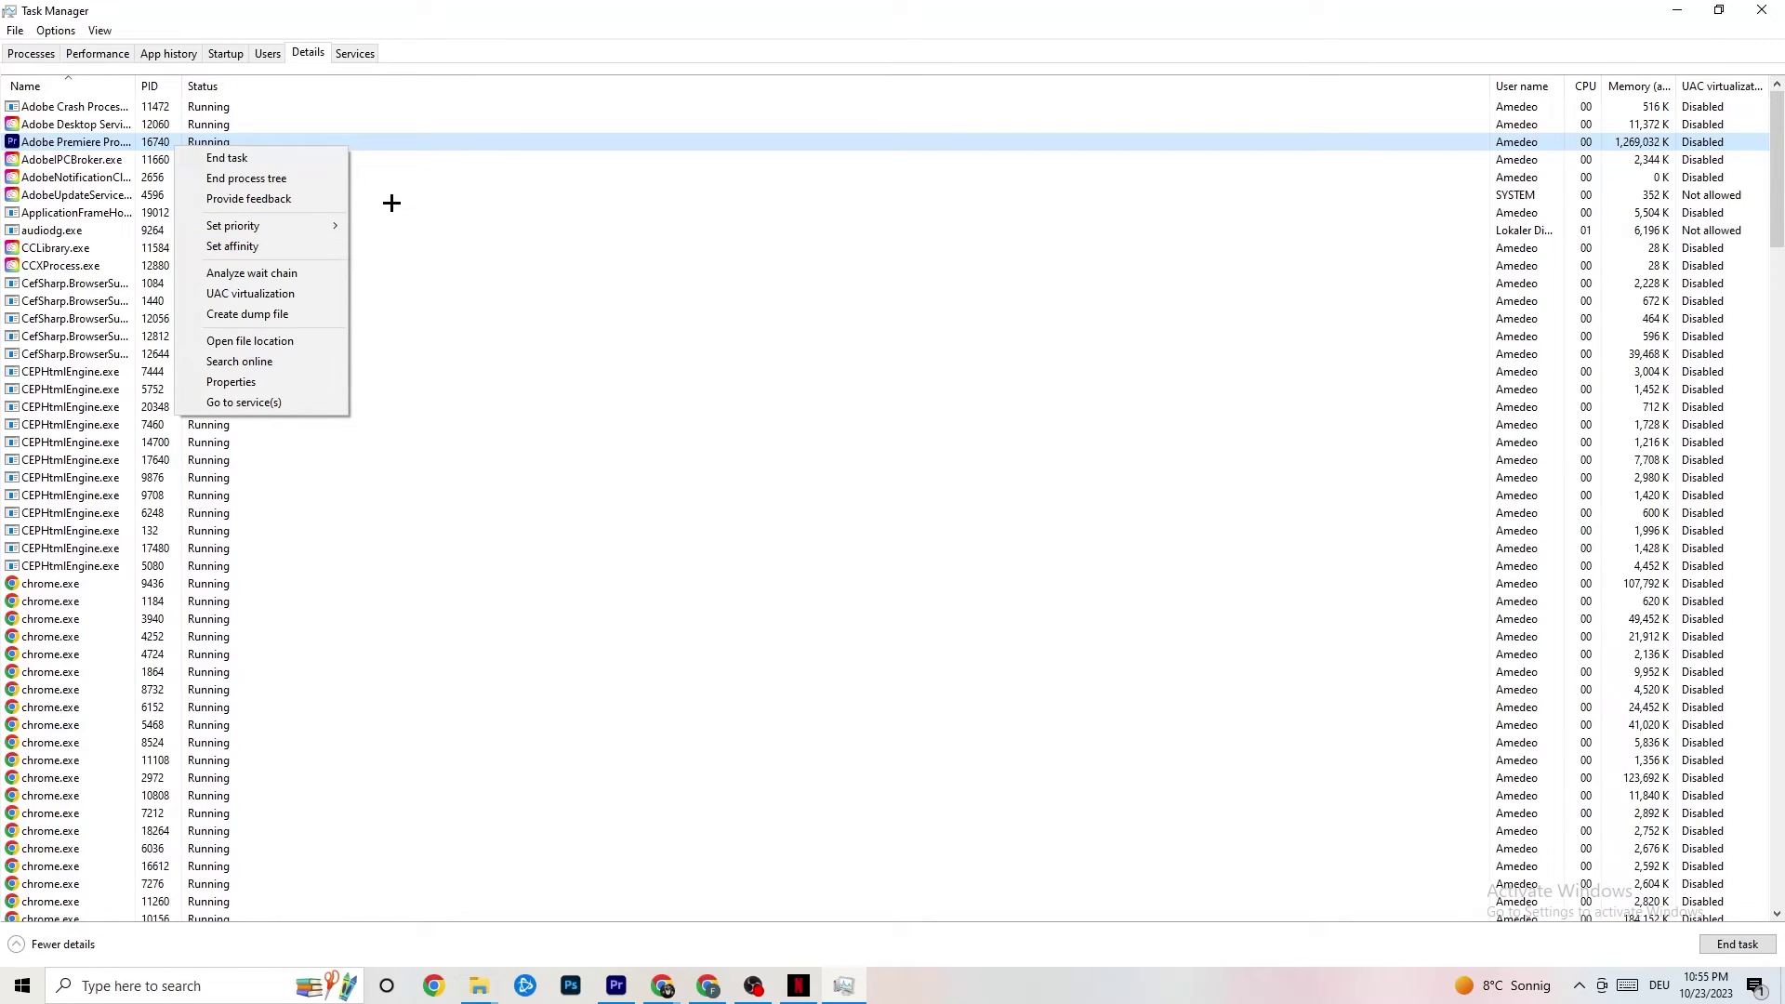
# Review the startup apps, view the actions available for Google Drive and the Pivot Software support application, and close Task Manager
pyautogui.click(222, 54)
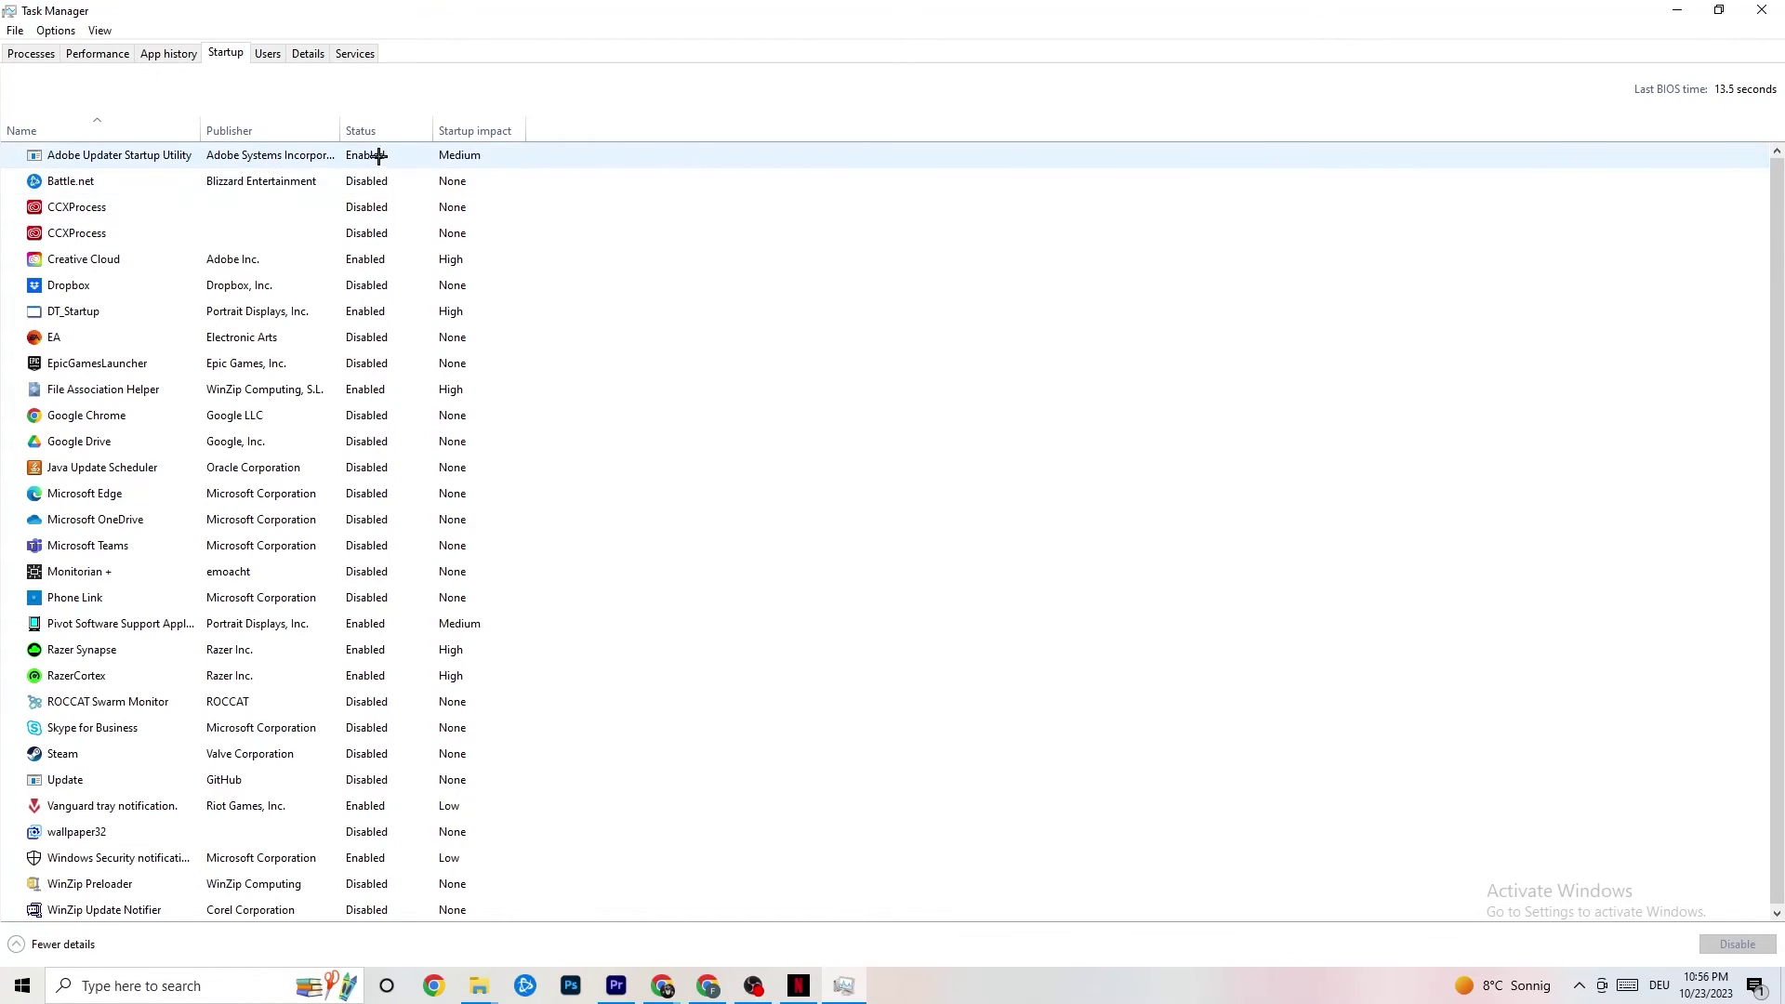
pyautogui.rightClick(257, 444)
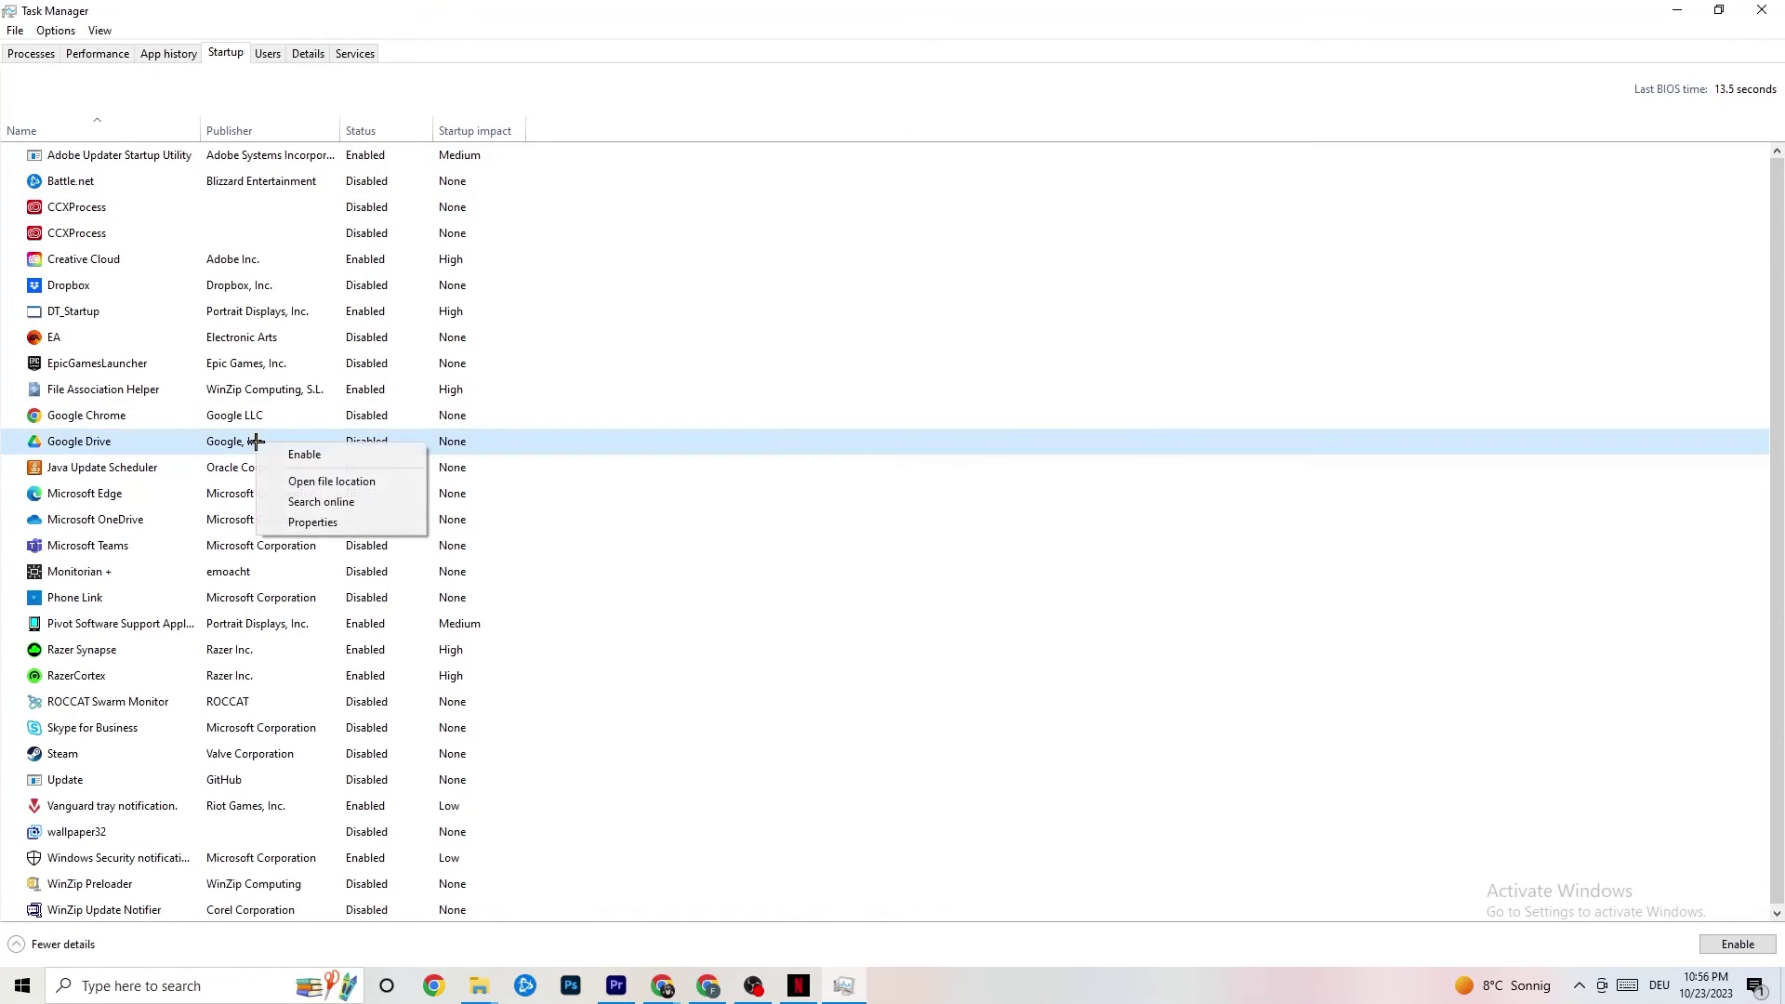
pyautogui.rightClick(353, 627)
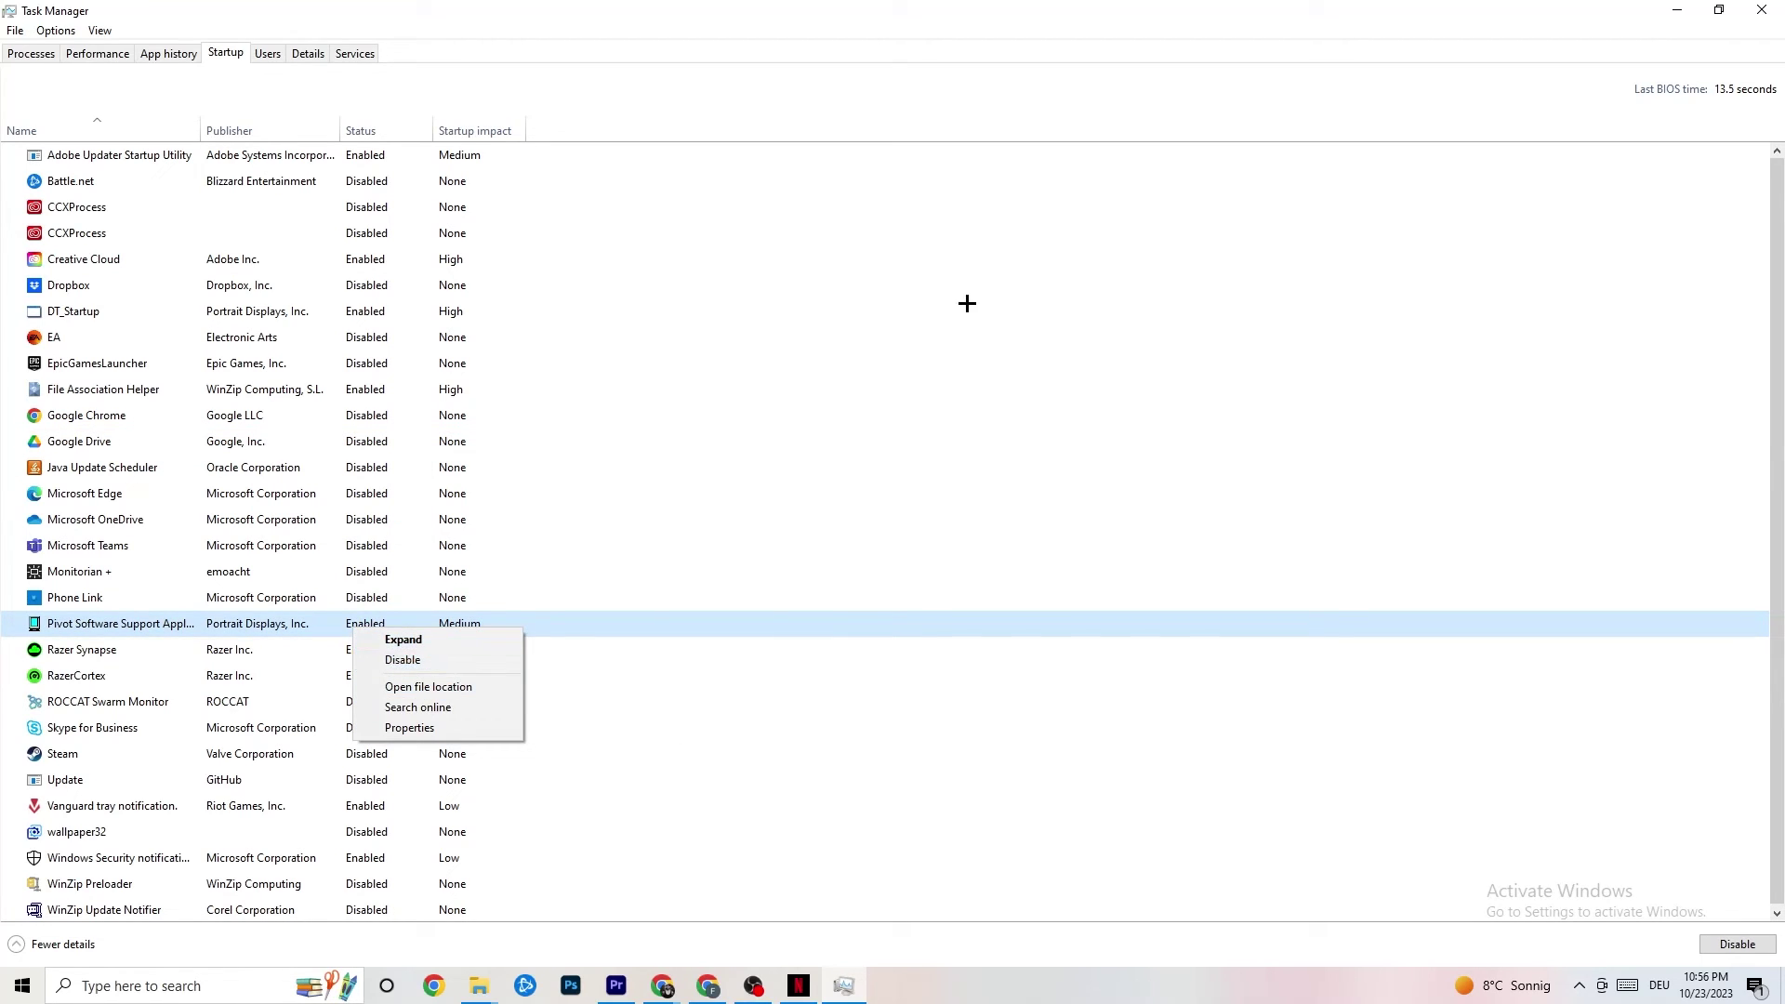
pyautogui.click(722, 28)
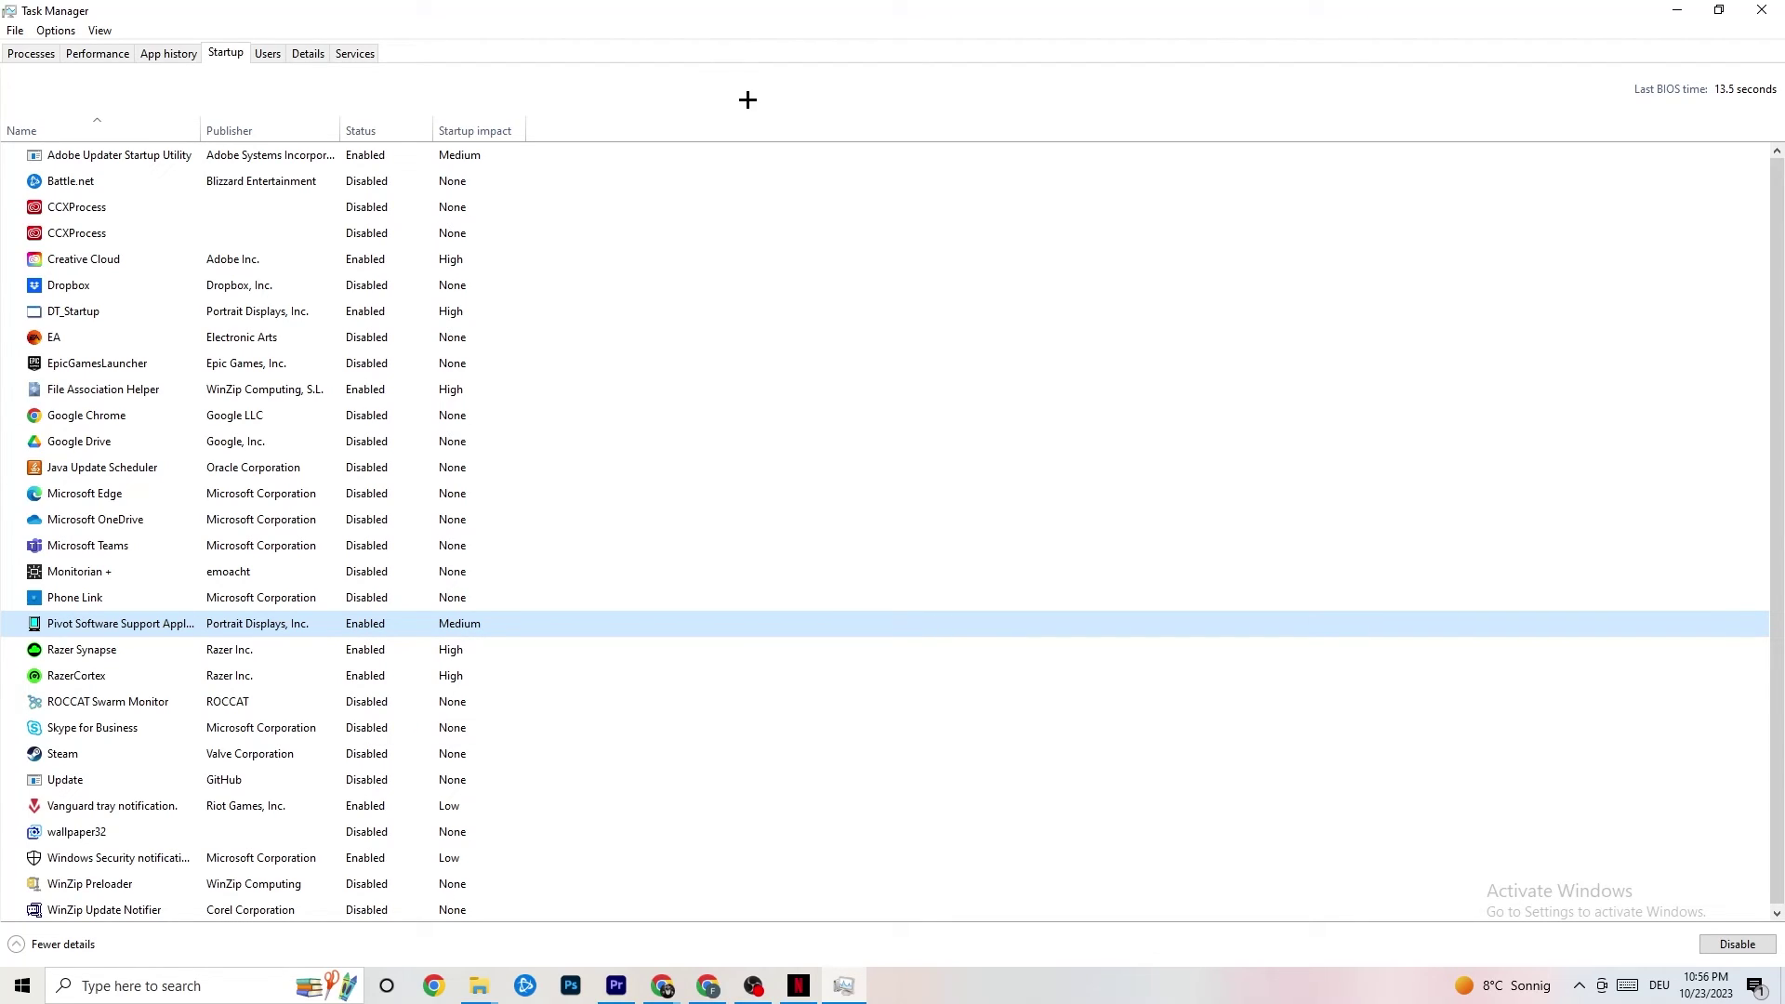
pyautogui.click(1761, 9)
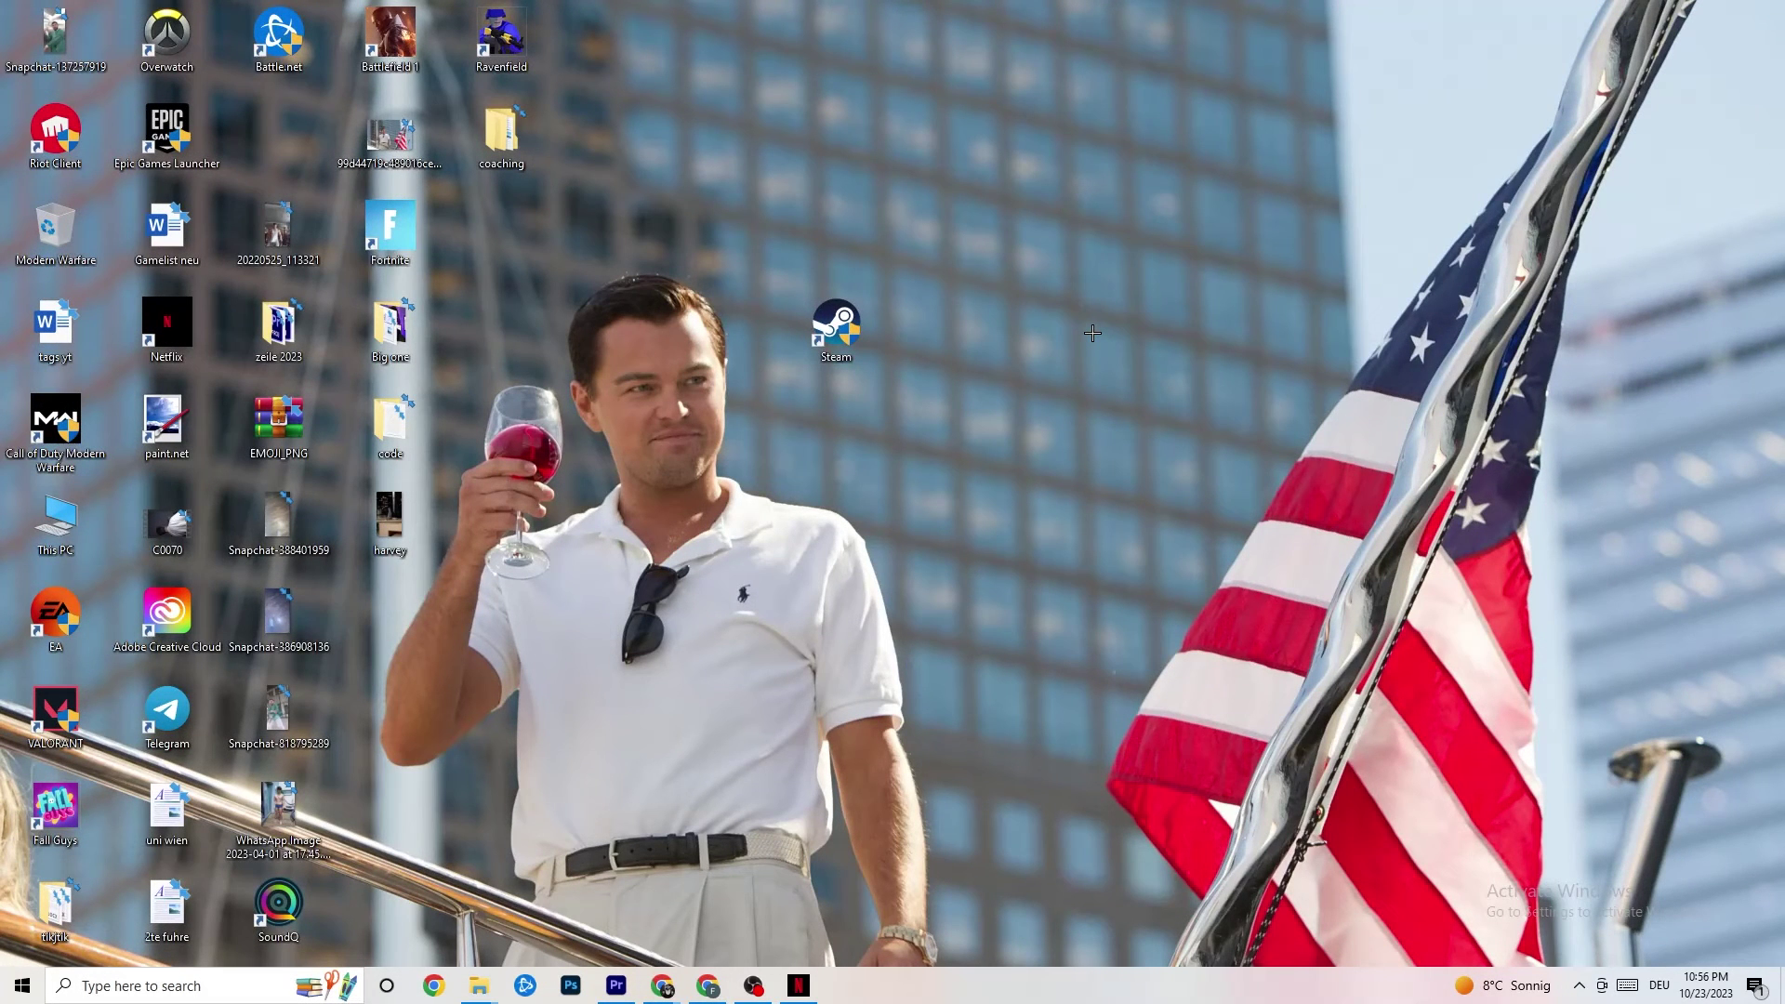